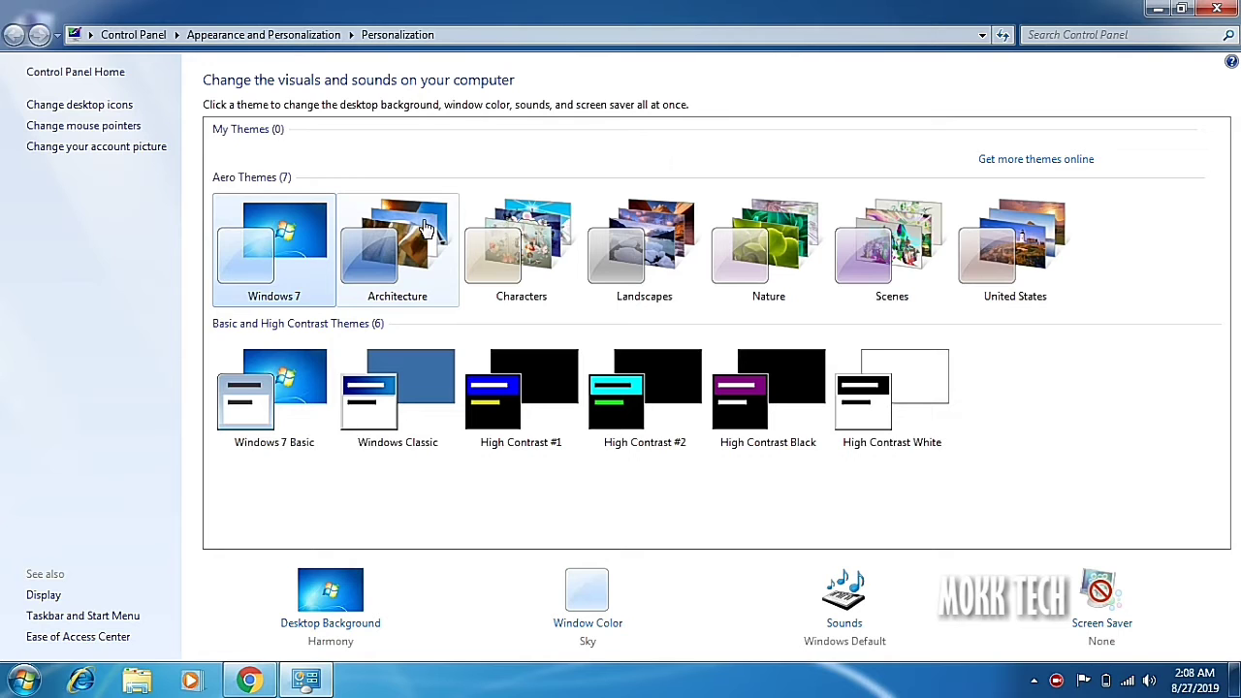
Set the desktop background to the second picture in the Scenes group
left_click(329, 593)
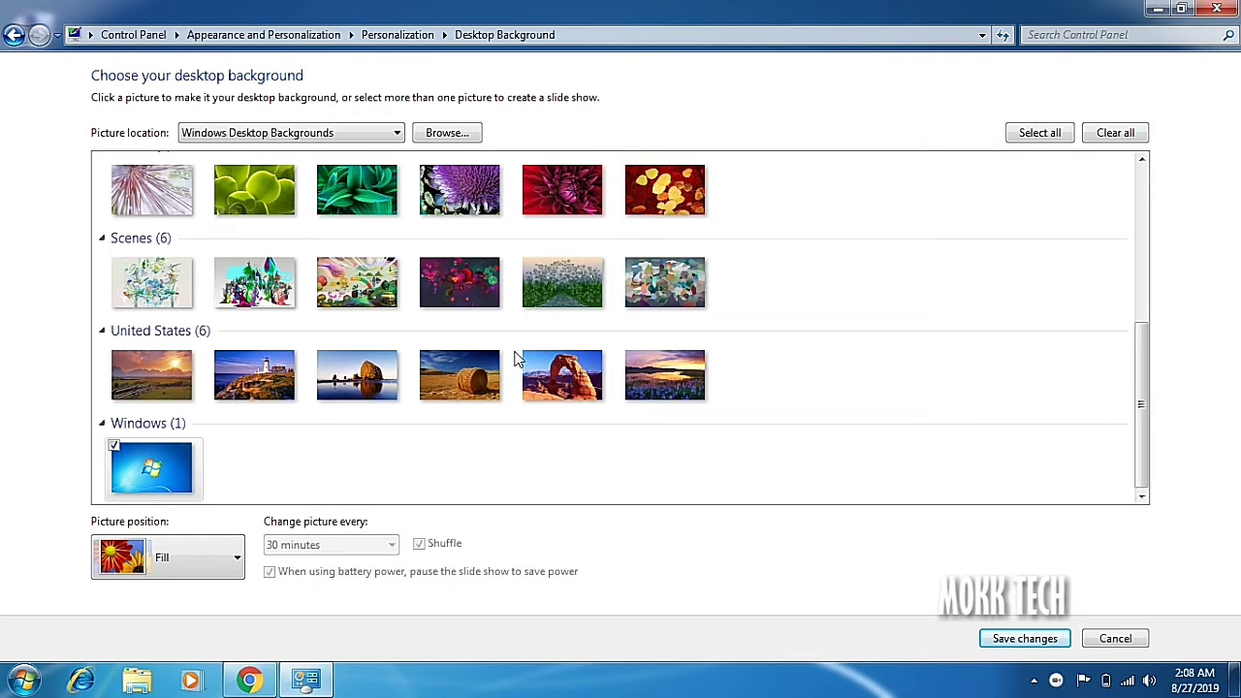
left_click(254, 281)
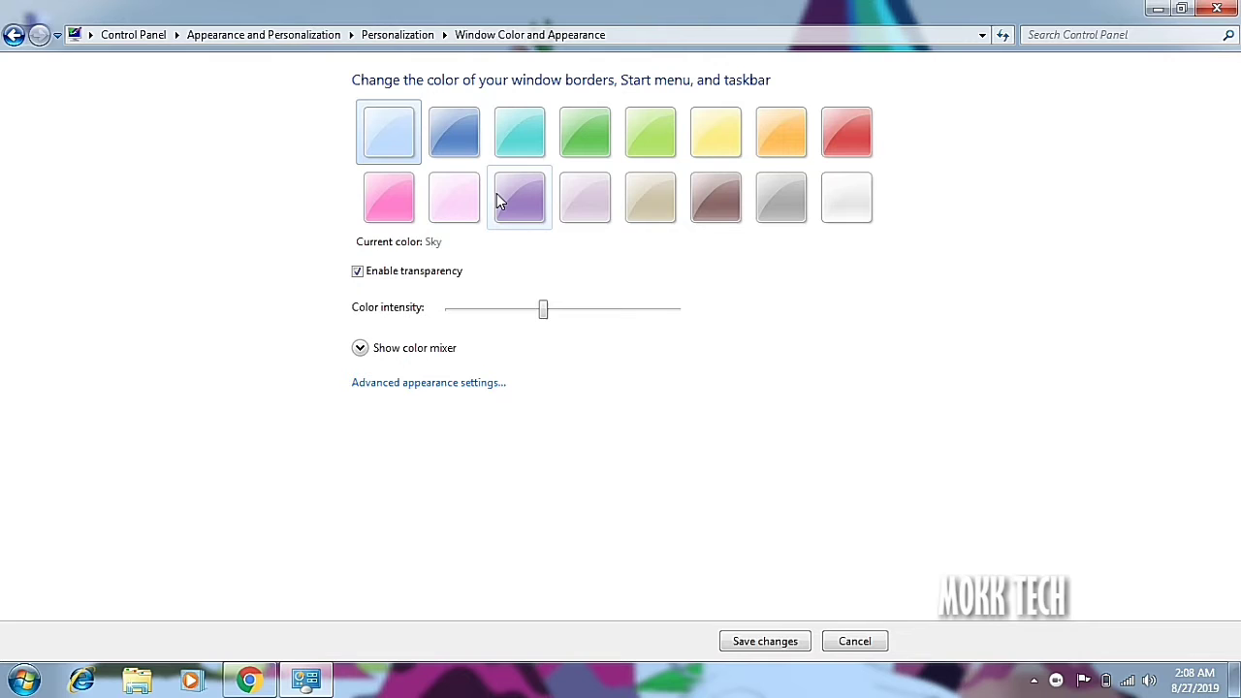
Change the window color to Sea, reduce its color intensity slightly, and save the changes
left_click(520, 132)
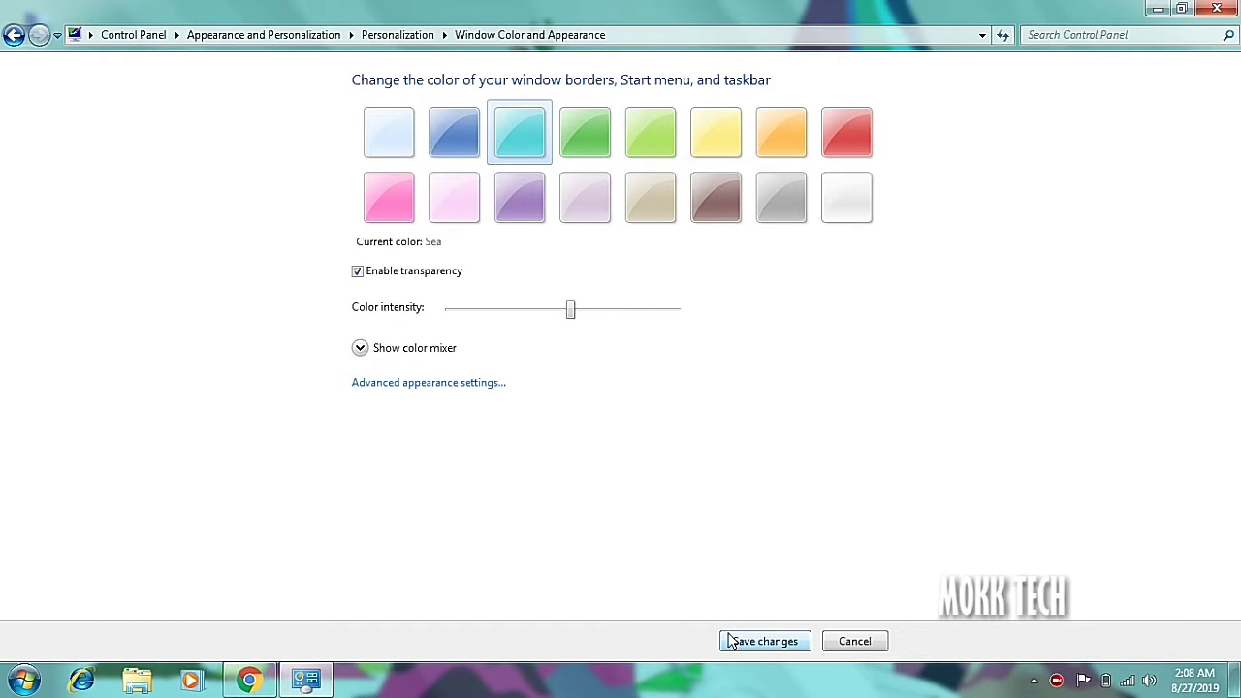
left_click_drag(570, 308, 555, 310)
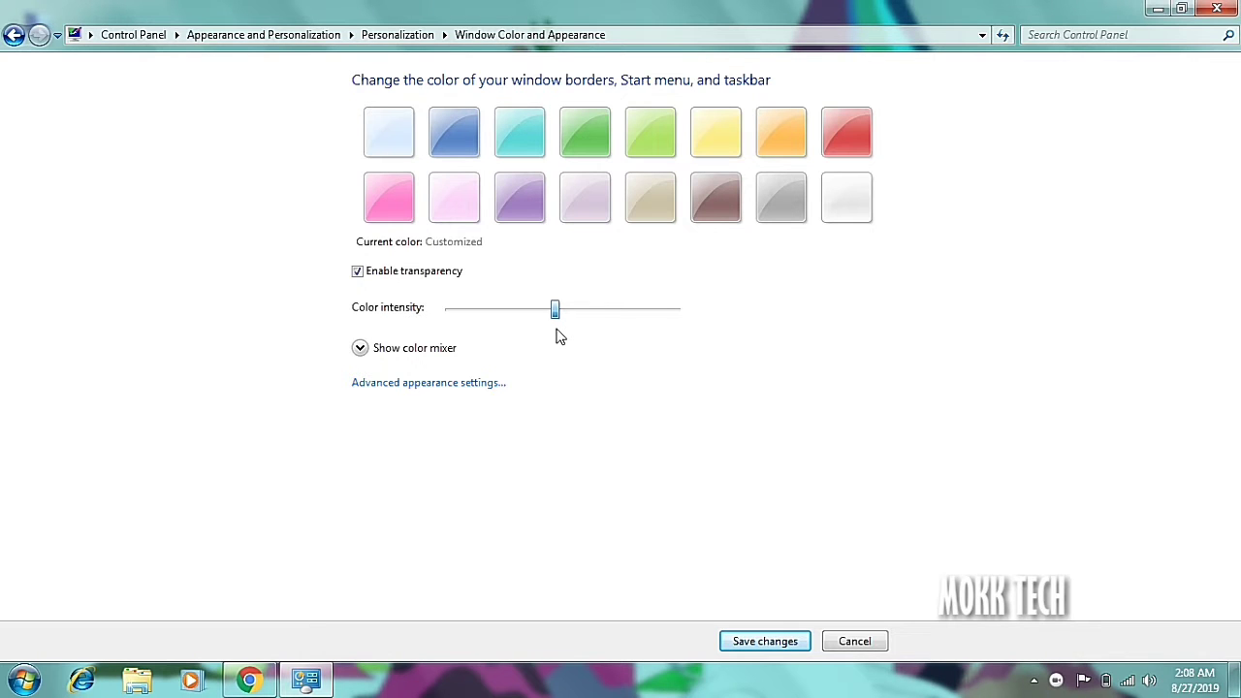
left_click(765, 643)
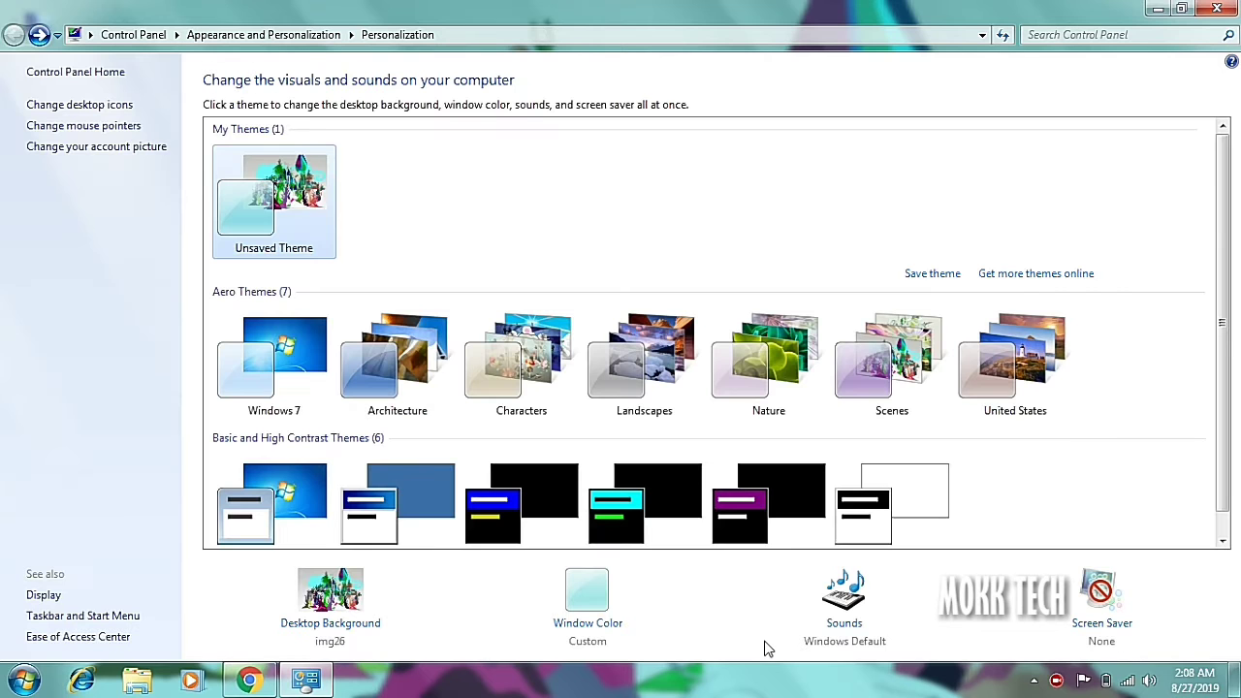
Review the sound scheme settings, keeping the Windows Default scheme
left_click(842, 627)
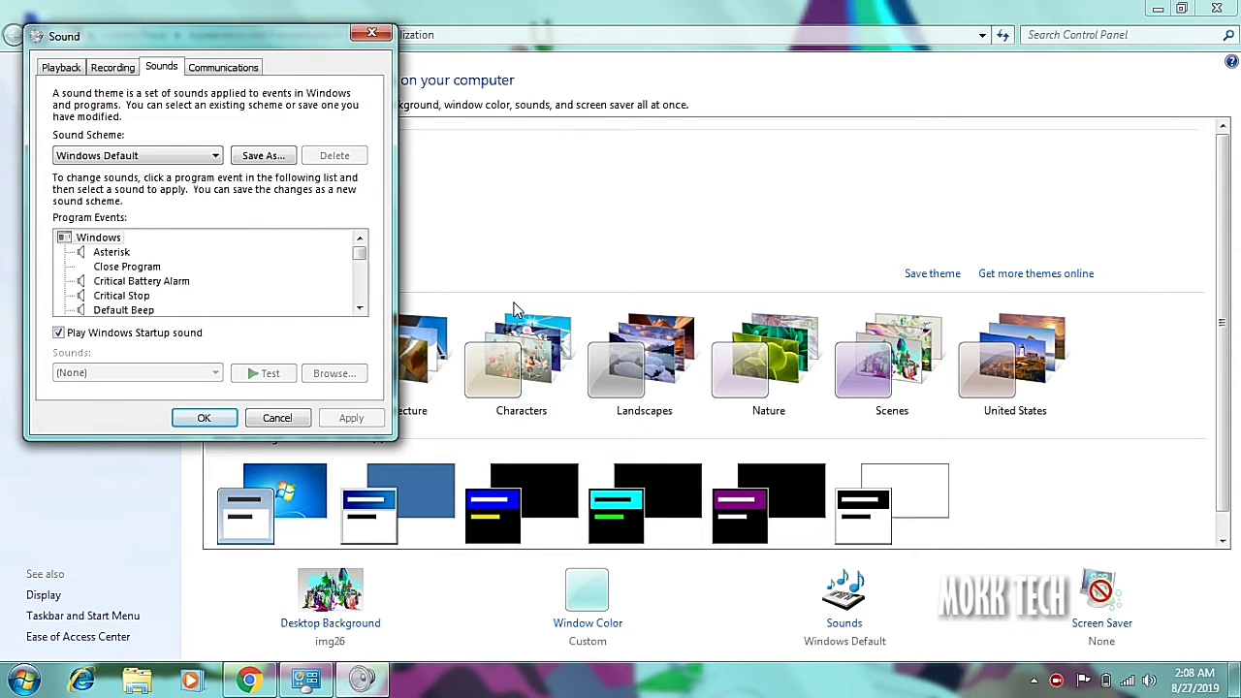
left_click(216, 416)
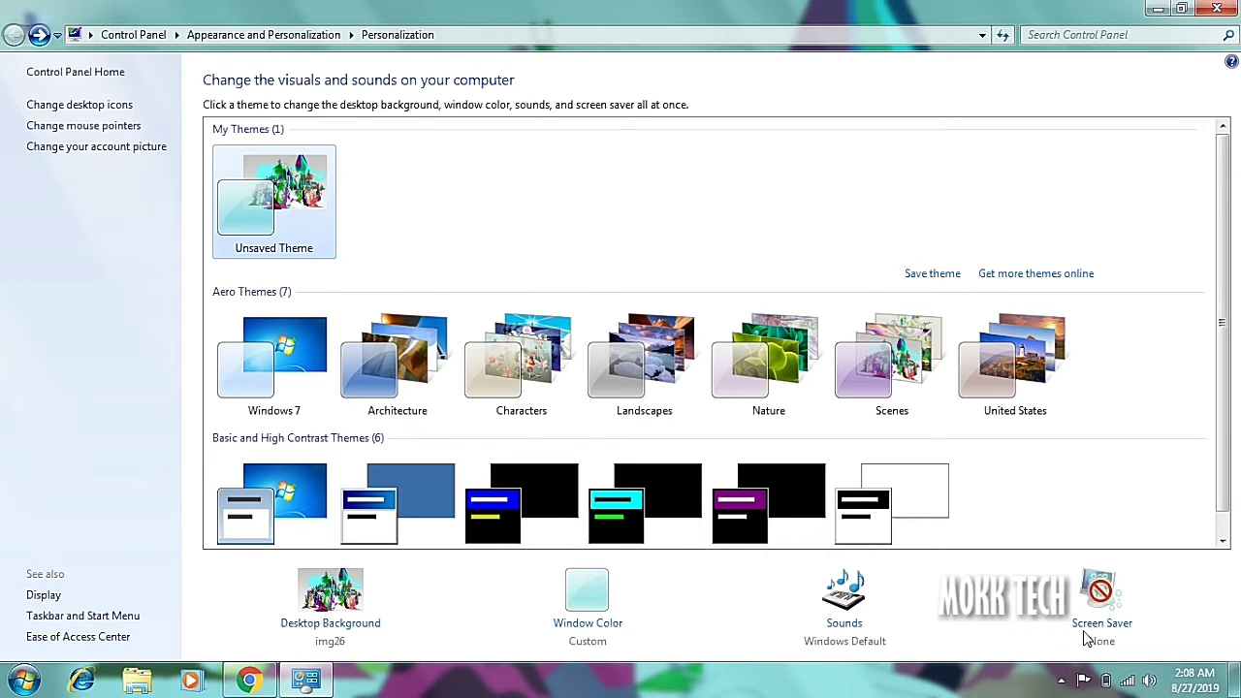
Choose 3D Text as the screen saver
left_click(1088, 637)
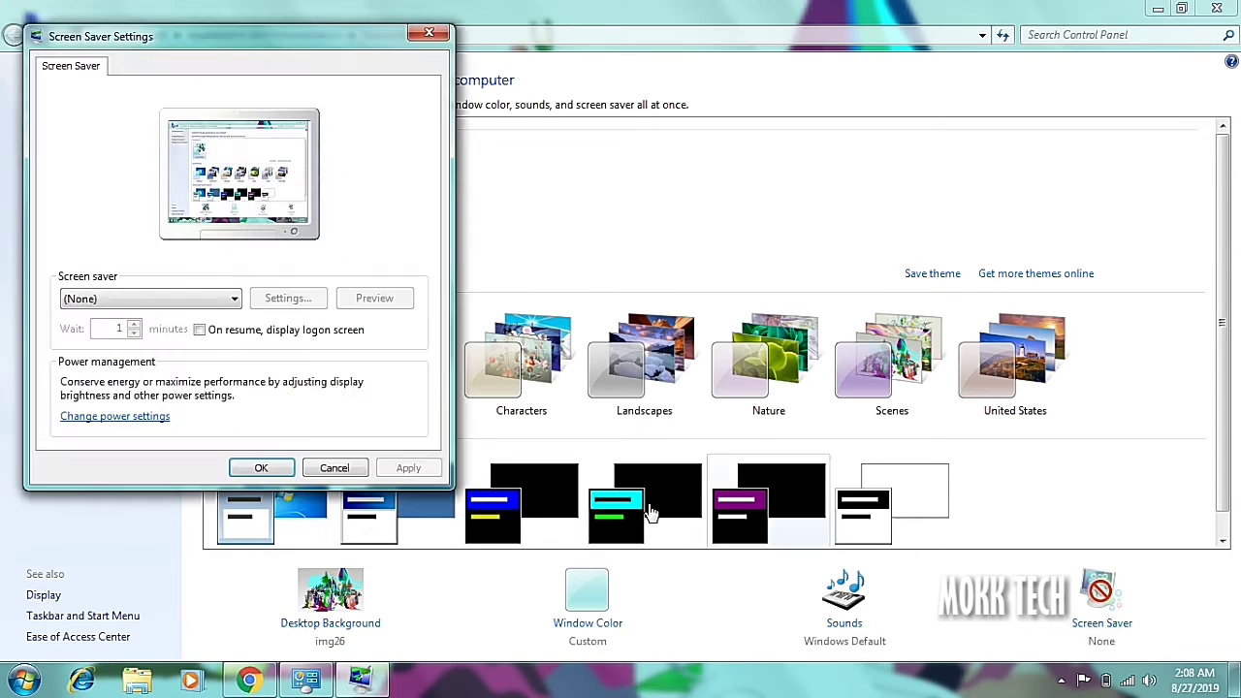
left_click(232, 299)
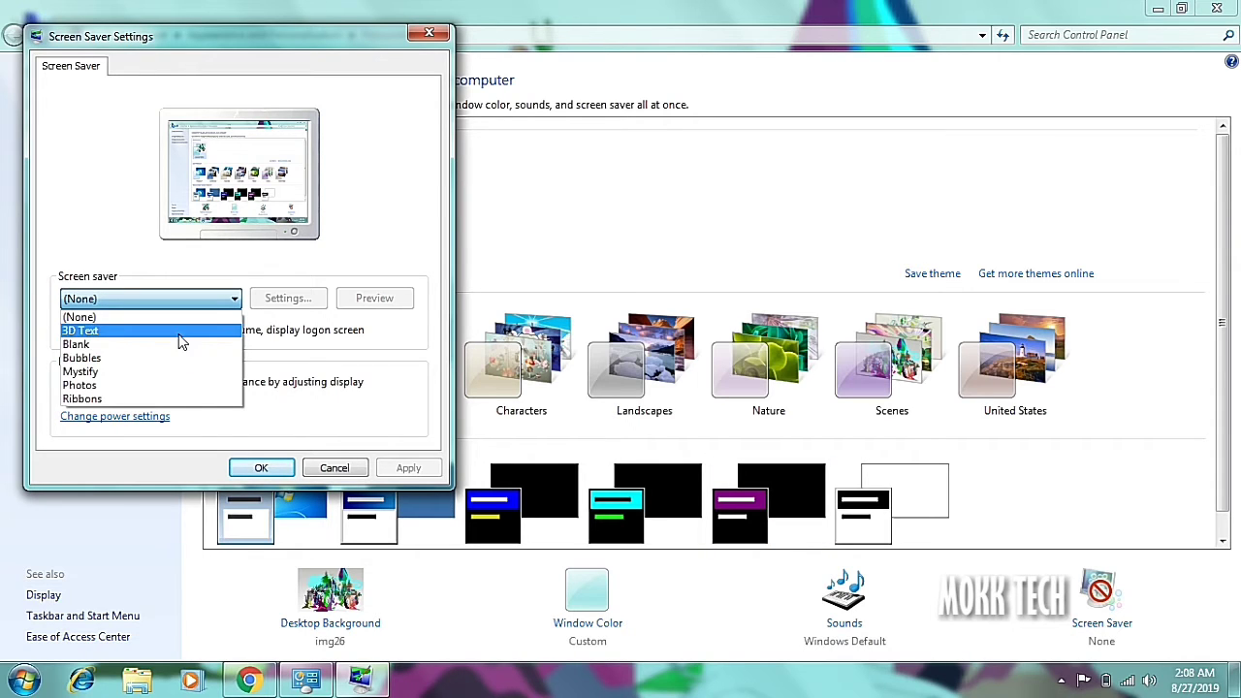
left_click(178, 335)
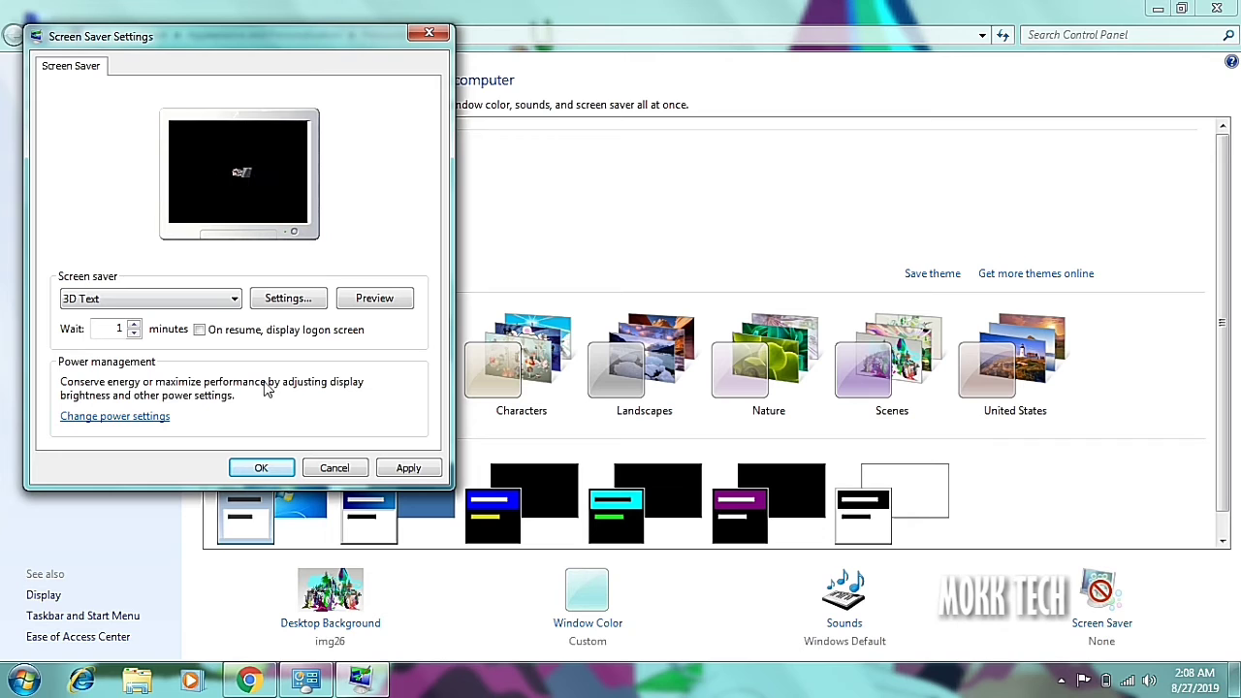
Replace the 3D Text screen saver's custom text with "MOKKA TECH"
left_click(298, 303)
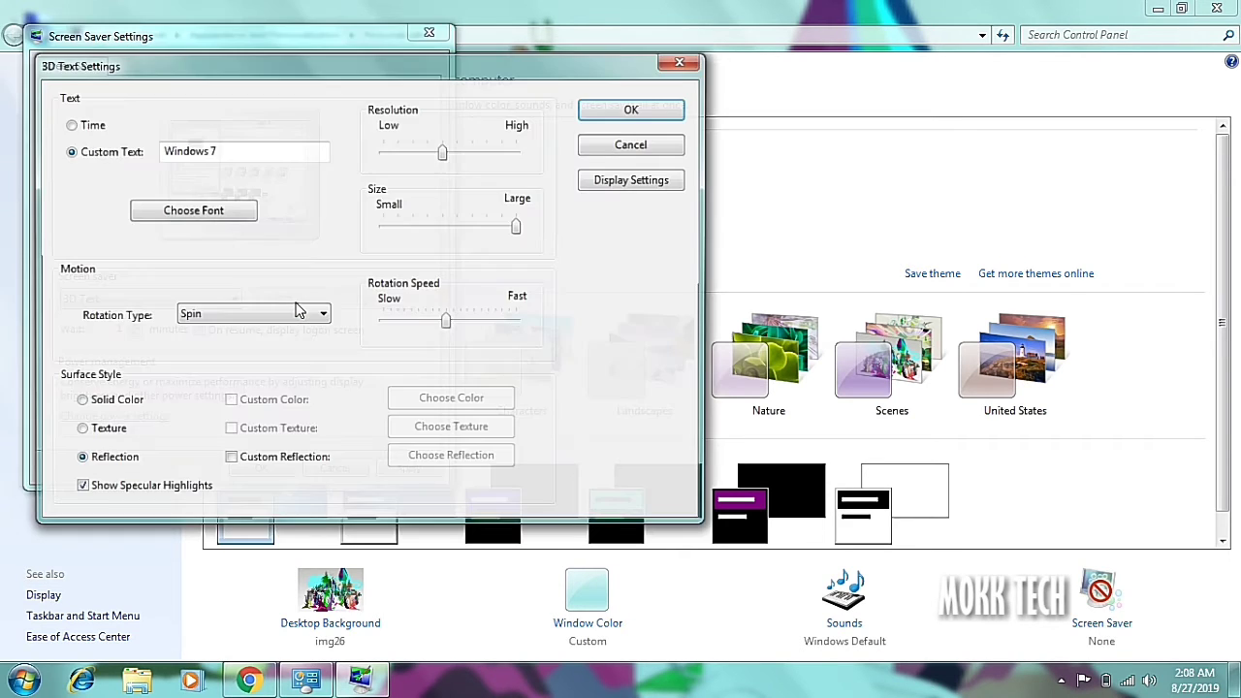
left_click(231, 158)
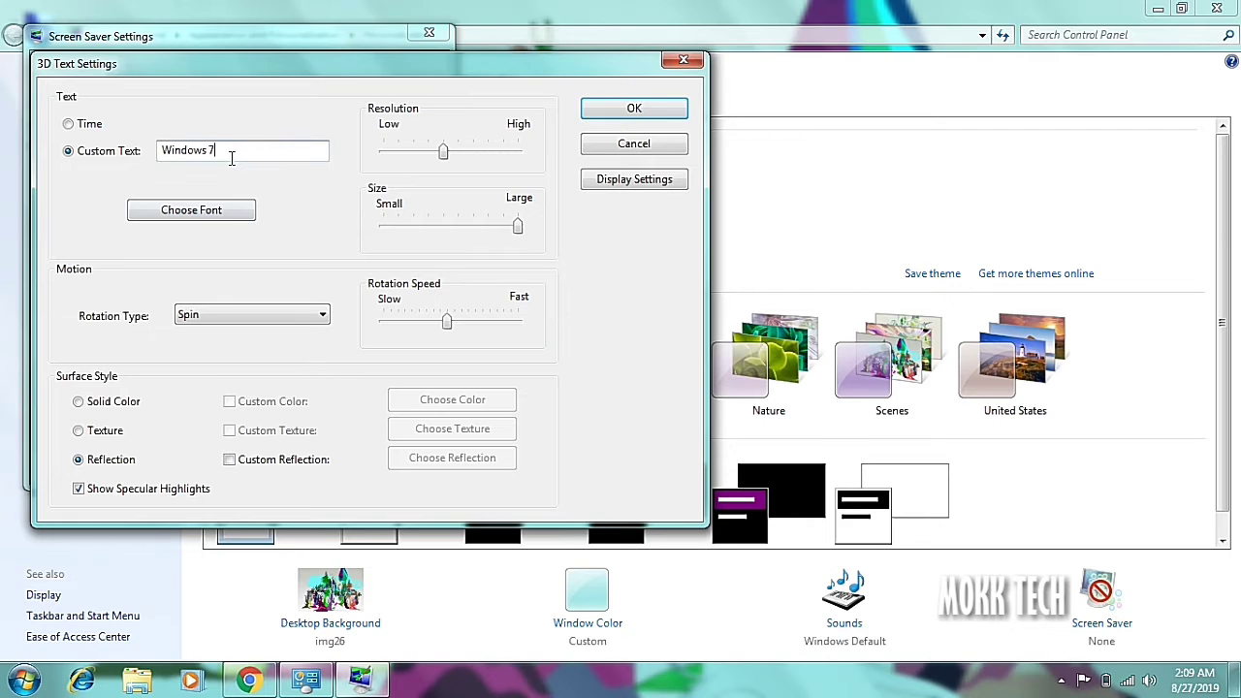
key("BackSpace")
key("BackSpace")
key("BackSpace")
key("BackSpace")
key("BackSpace")
key("BackSpace")
key("BackSpace")
key("BackSpace")
key("BackSpace")
type("mokka tech")
key("BackSpace")
key("BackSpace")
key("BackSpace")
key("BackSpace")
key("BackSpace")
key("BackSpace")
key("BackSpace")
key("BackSpace")
key("BackSpace")
key("BackSpace")
type("MOKKA TECH")
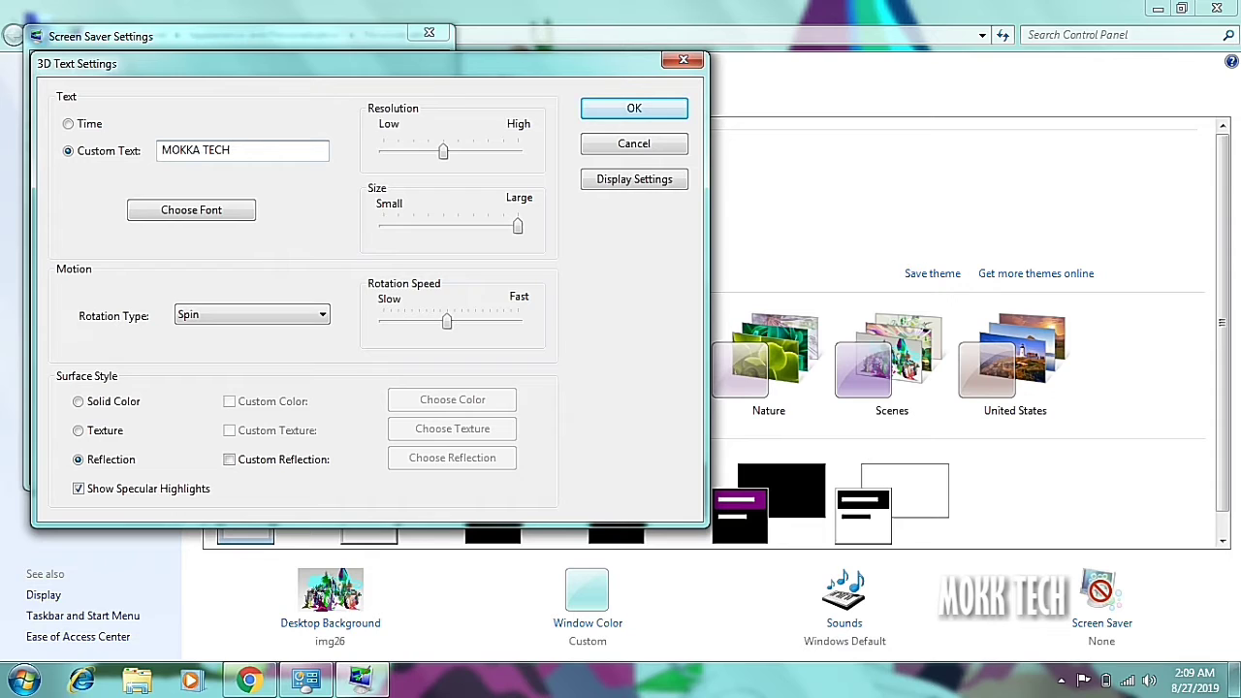
Try several fonts and styles for the screen saver's 3D text and choose the Impact font
left_click(221, 215)
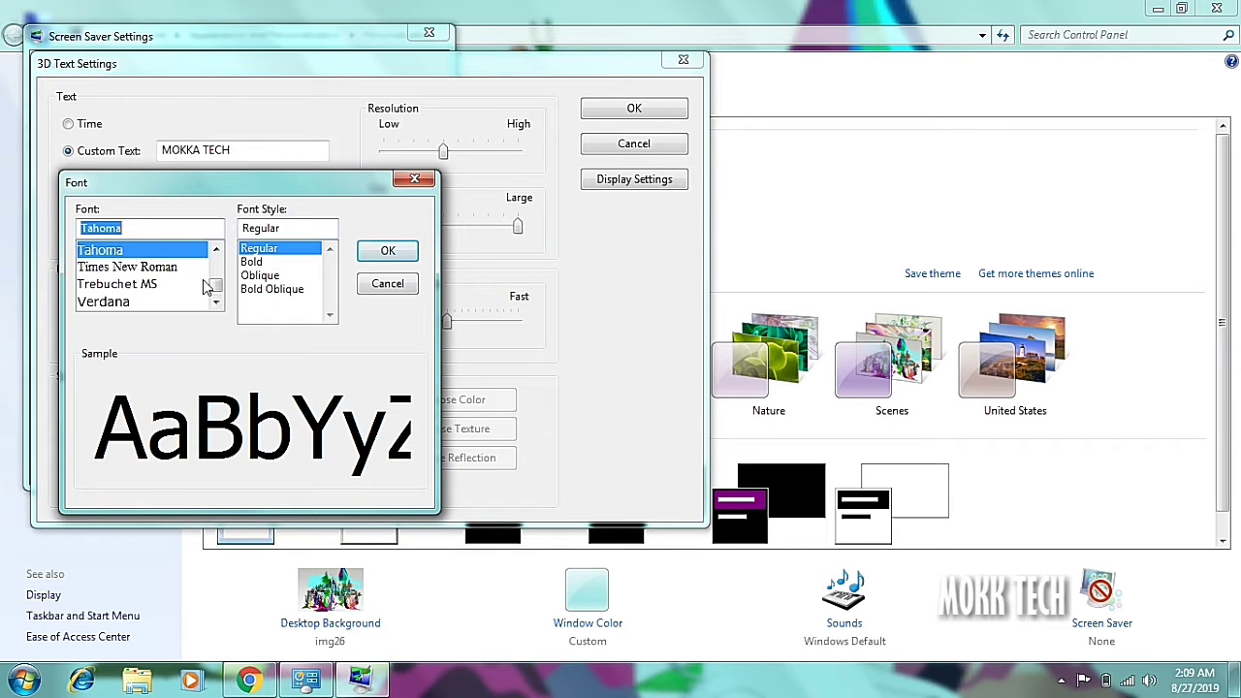
left_click(146, 268)
left_click(142, 251)
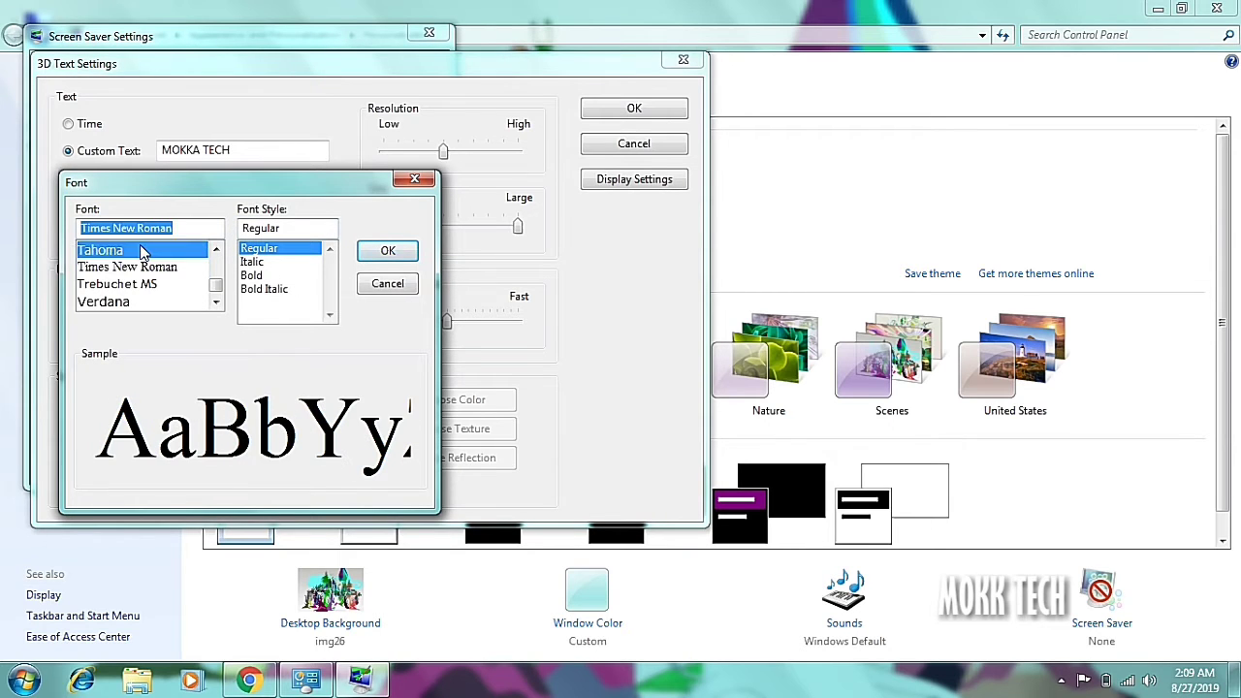
left_click(136, 284)
left_click(145, 302)
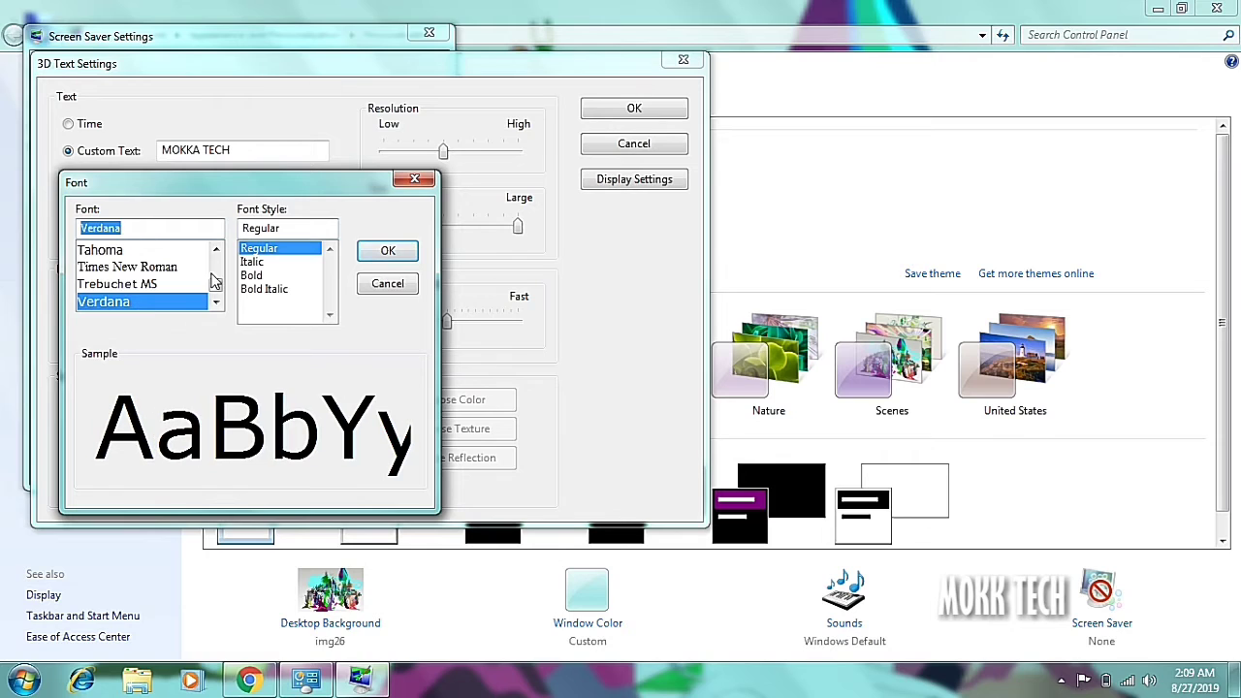
left_click(199, 284)
left_click(250, 262)
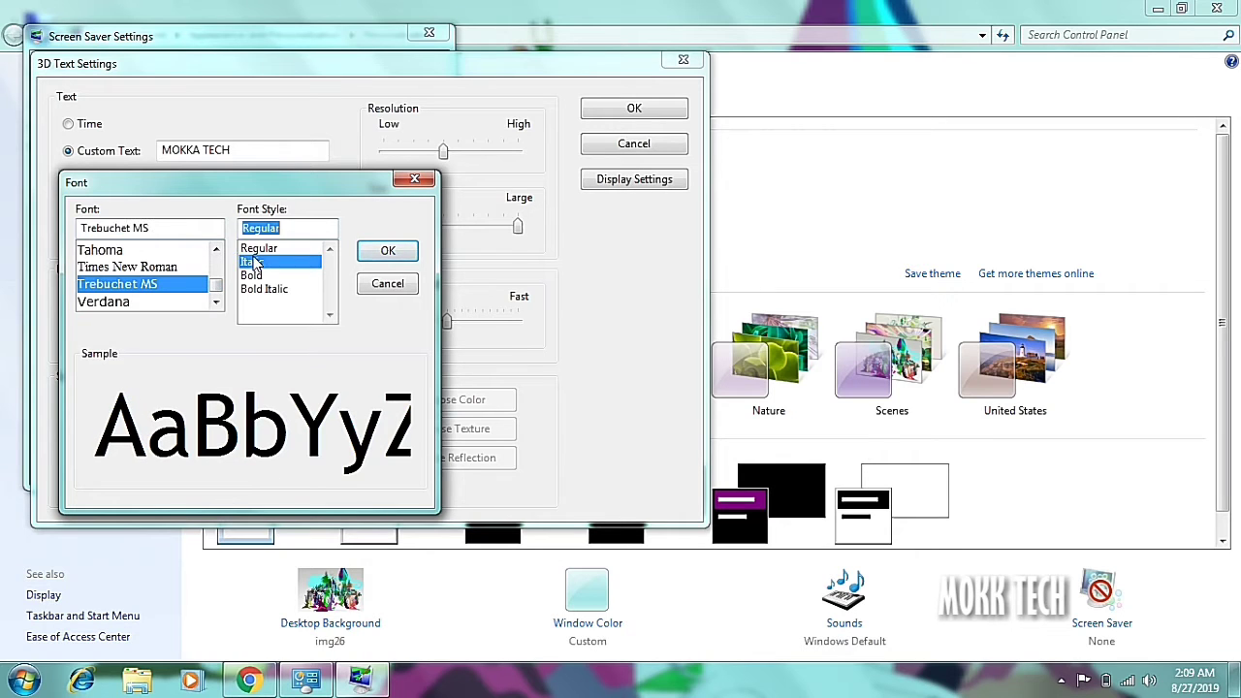
left_click(251, 275)
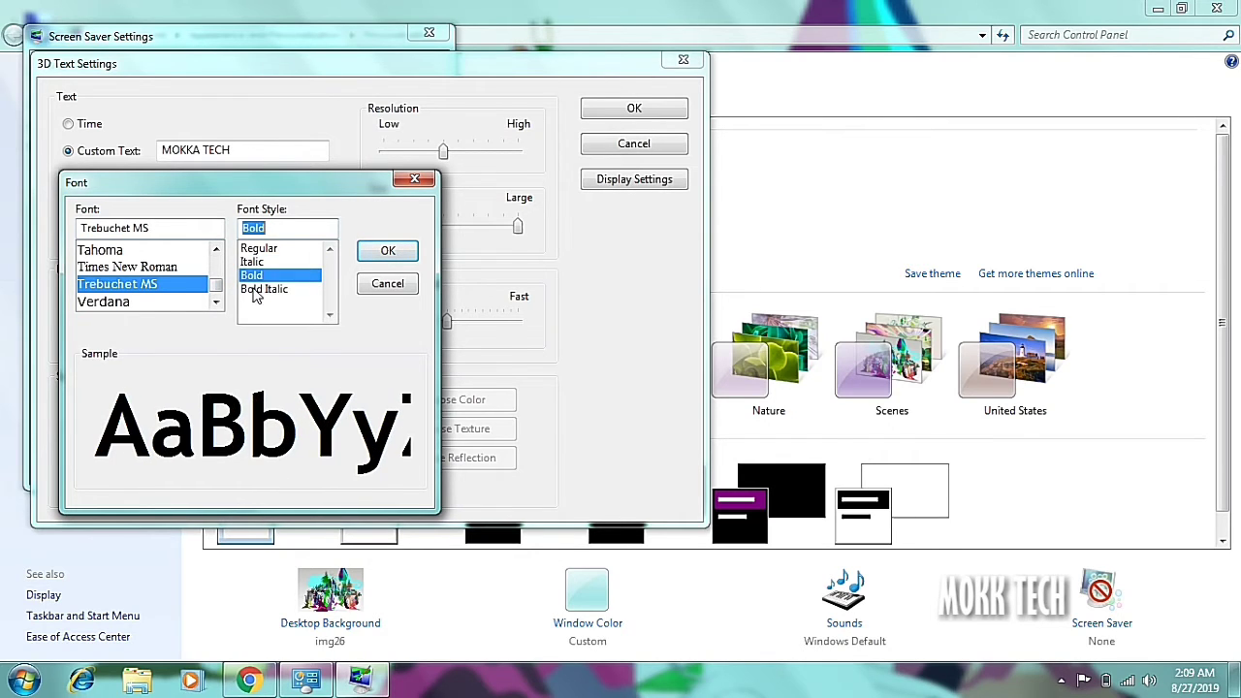
left_click(201, 252)
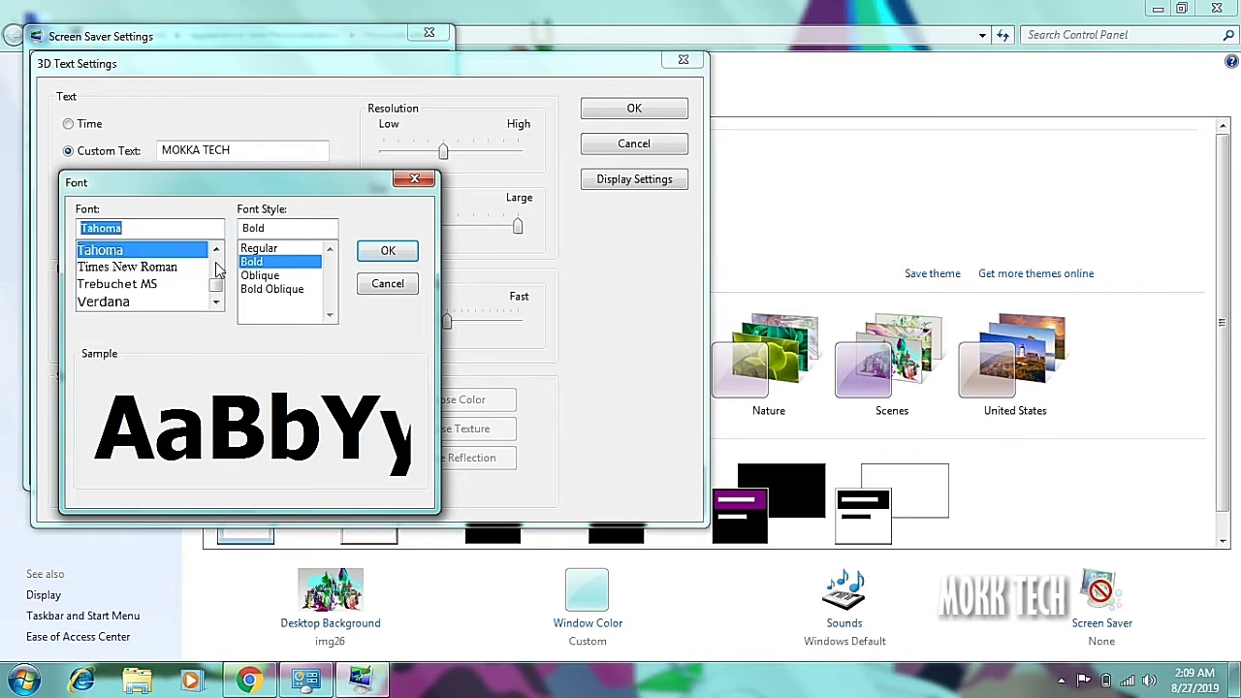
left_click(184, 267)
mouse_move(216, 285)
left_mouse_down()
mouse_move(215, 257)
mouse_move(215, 274)
left_mouse_up()
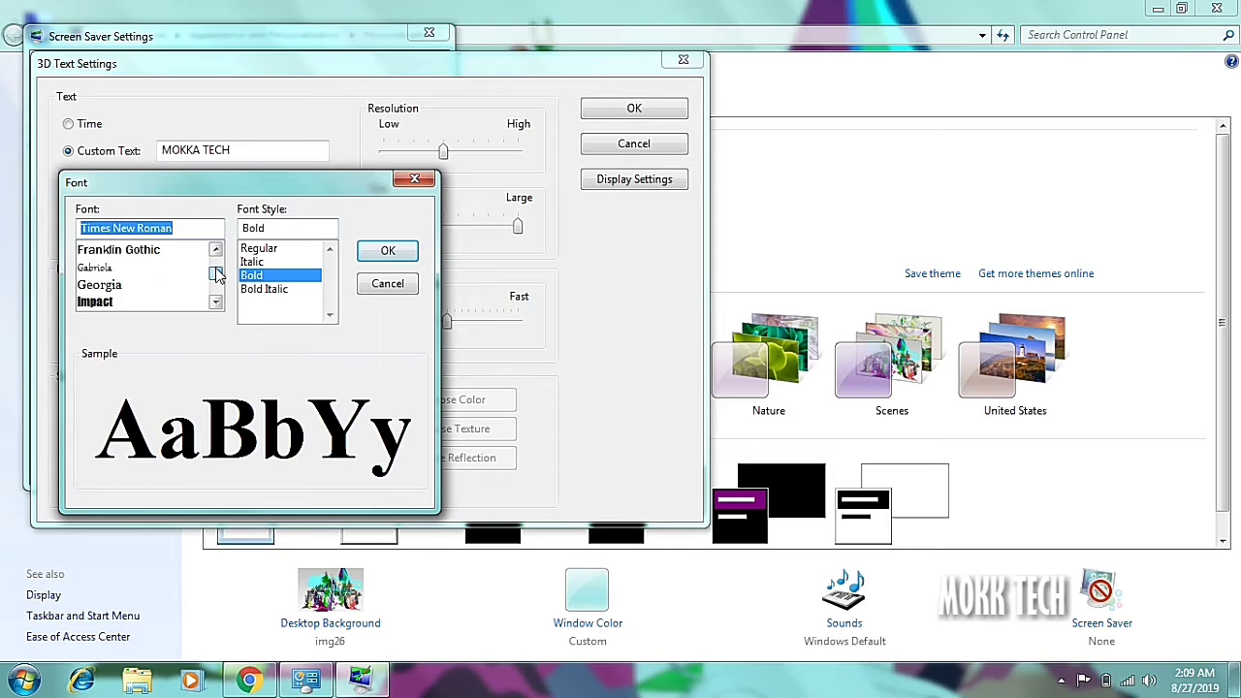
left_click(95, 302)
left_click(388, 250)
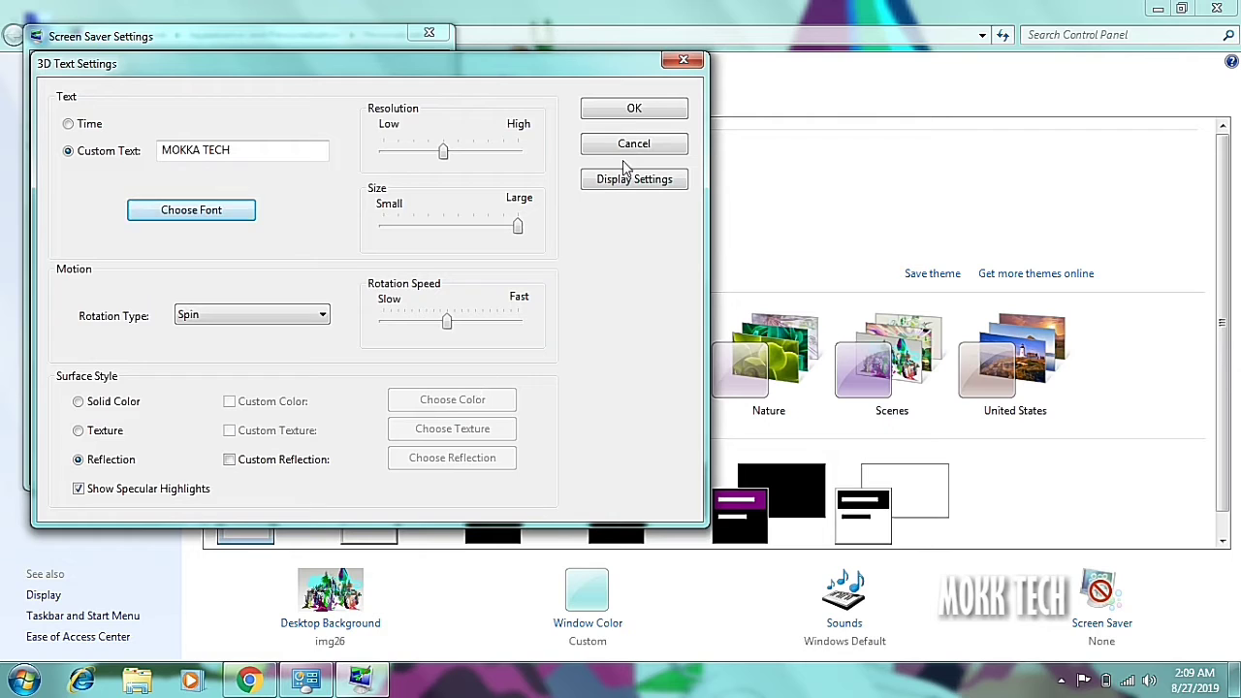
Set the 3D text's rotation type to See-saw and apply the screen saver settings
left_click(198, 318)
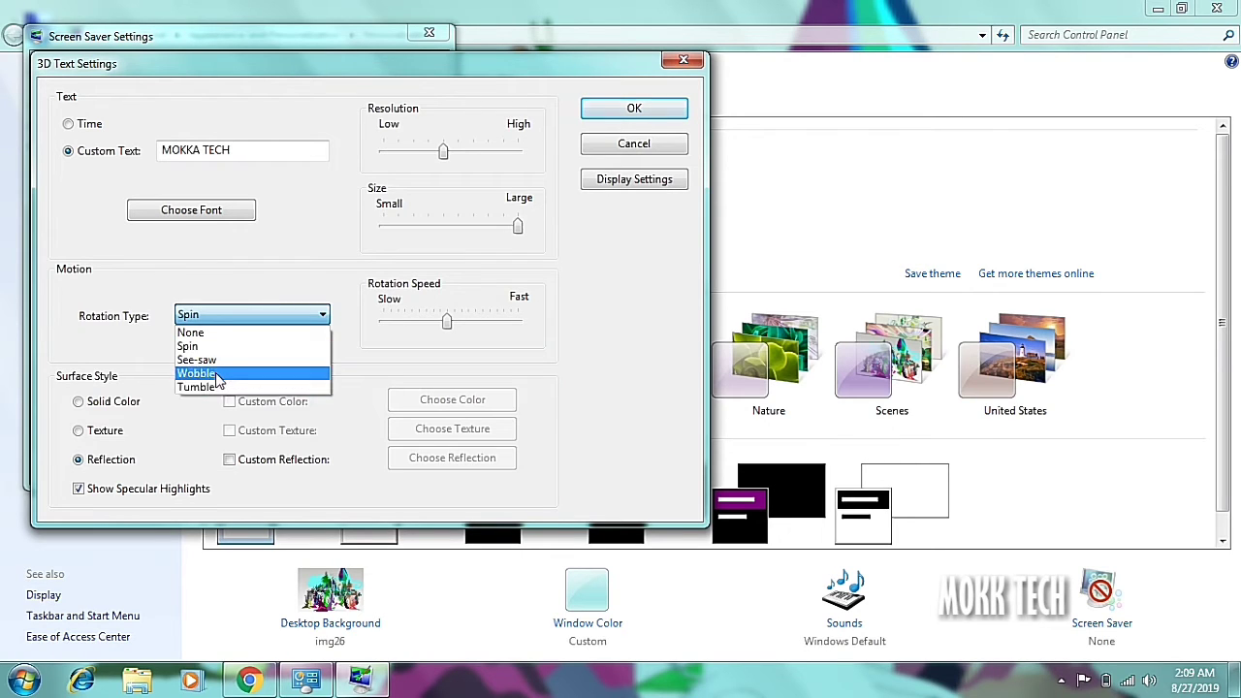
left_click(205, 361)
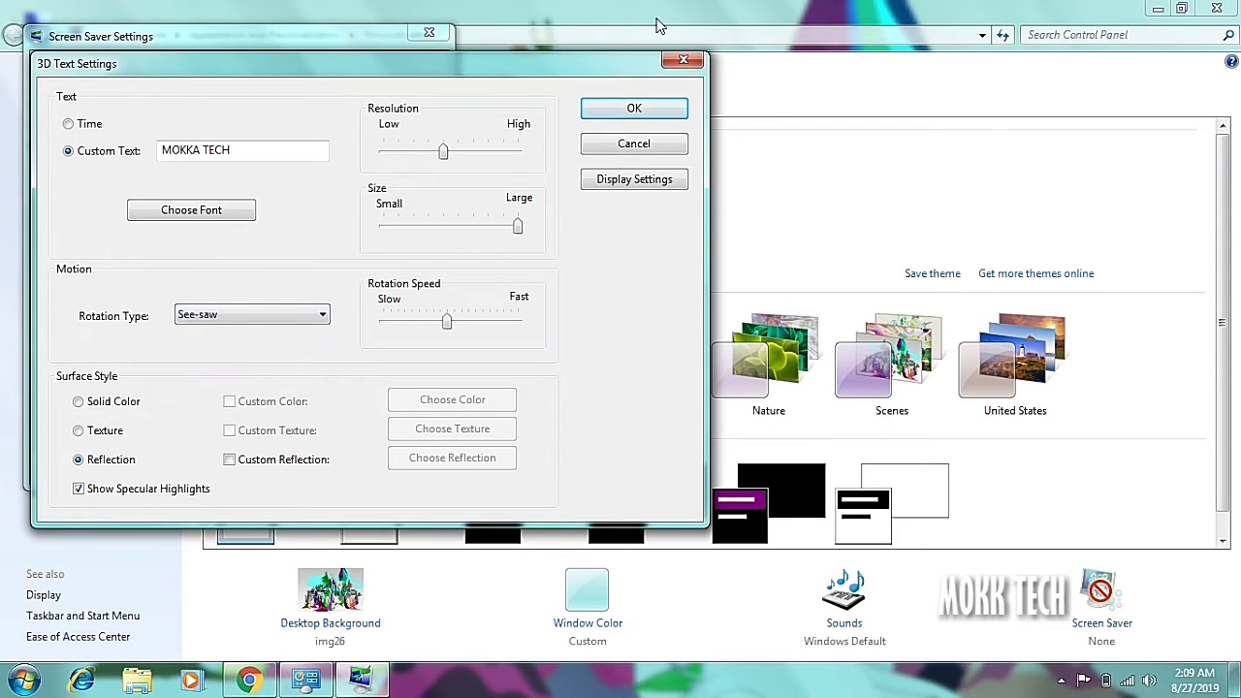
left_click(628, 107)
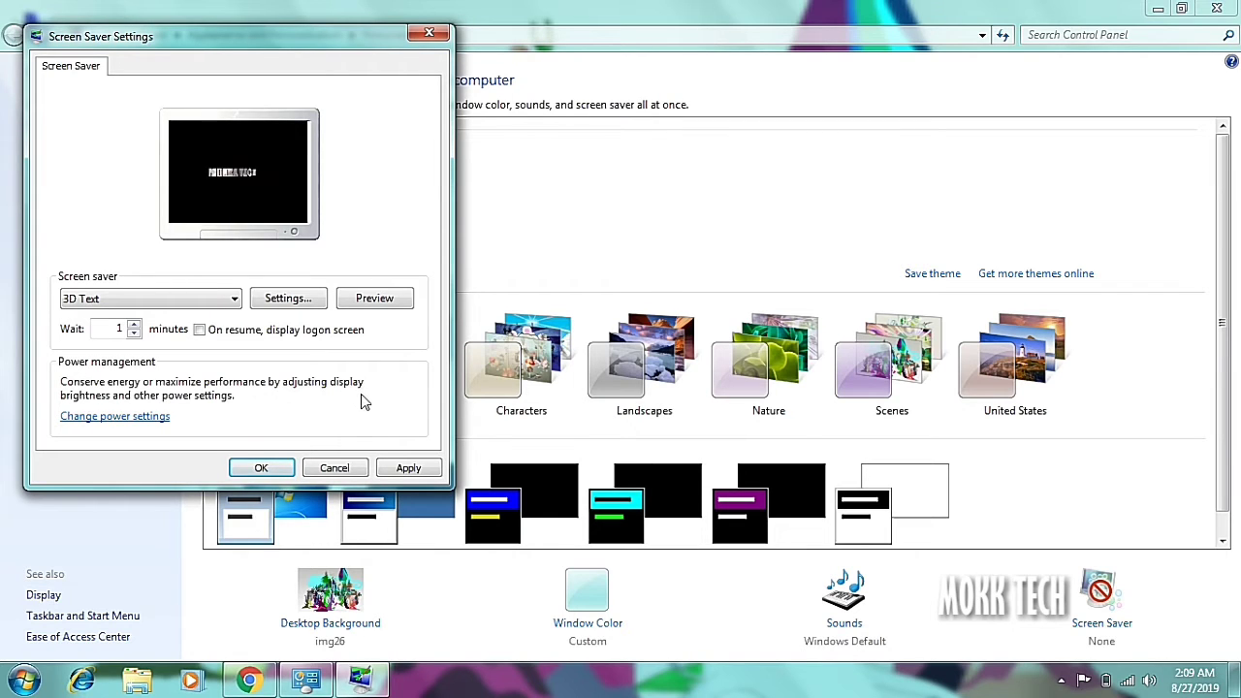
left_click(405, 470)
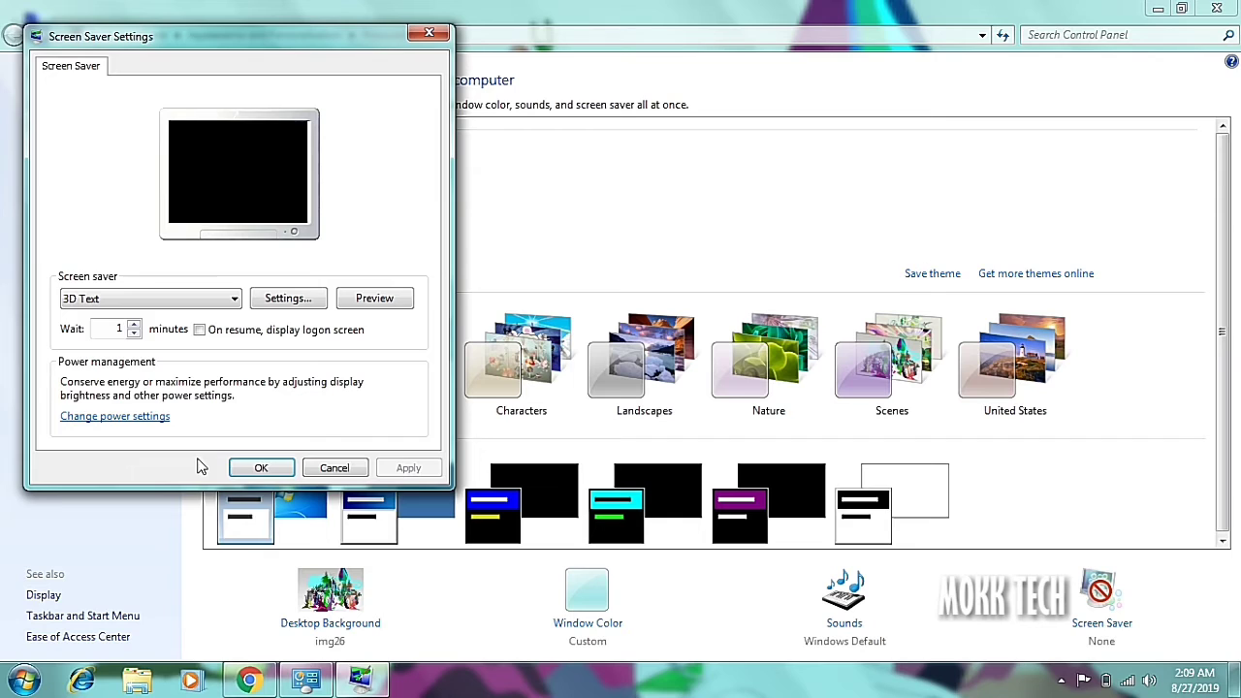
left_click(257, 468)
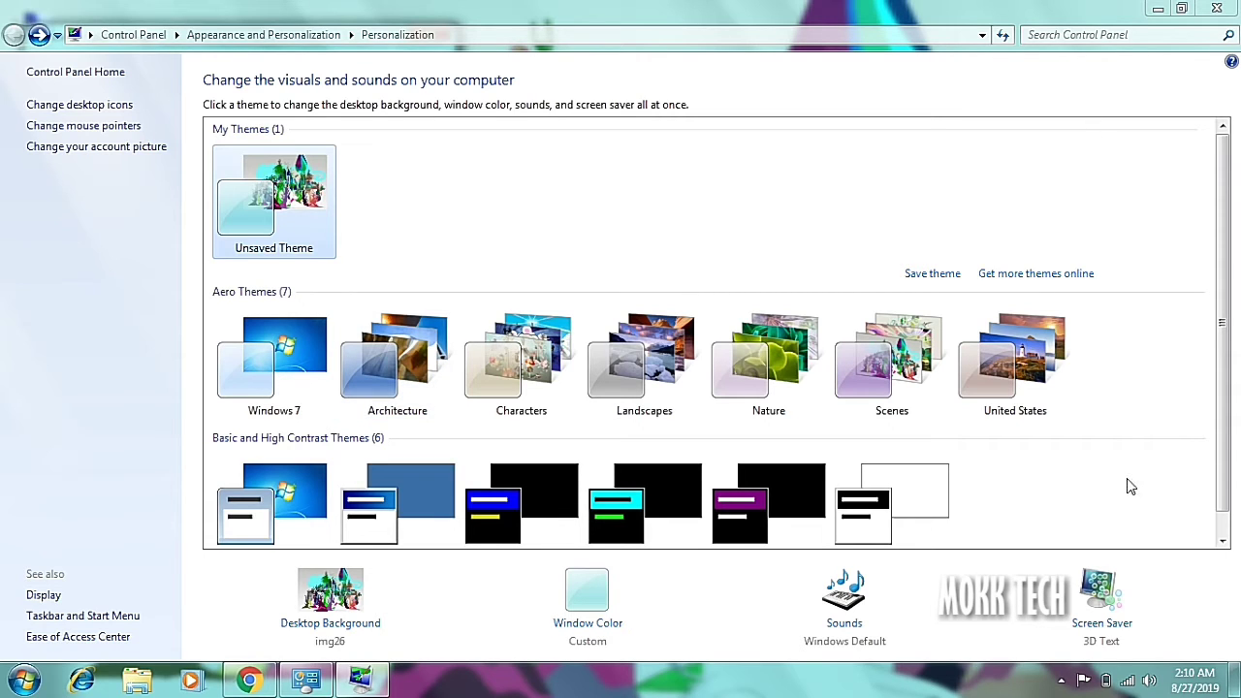
Reopen the screen saver settings and preview the 3D Text screen saver in full screen
left_click(1092, 640)
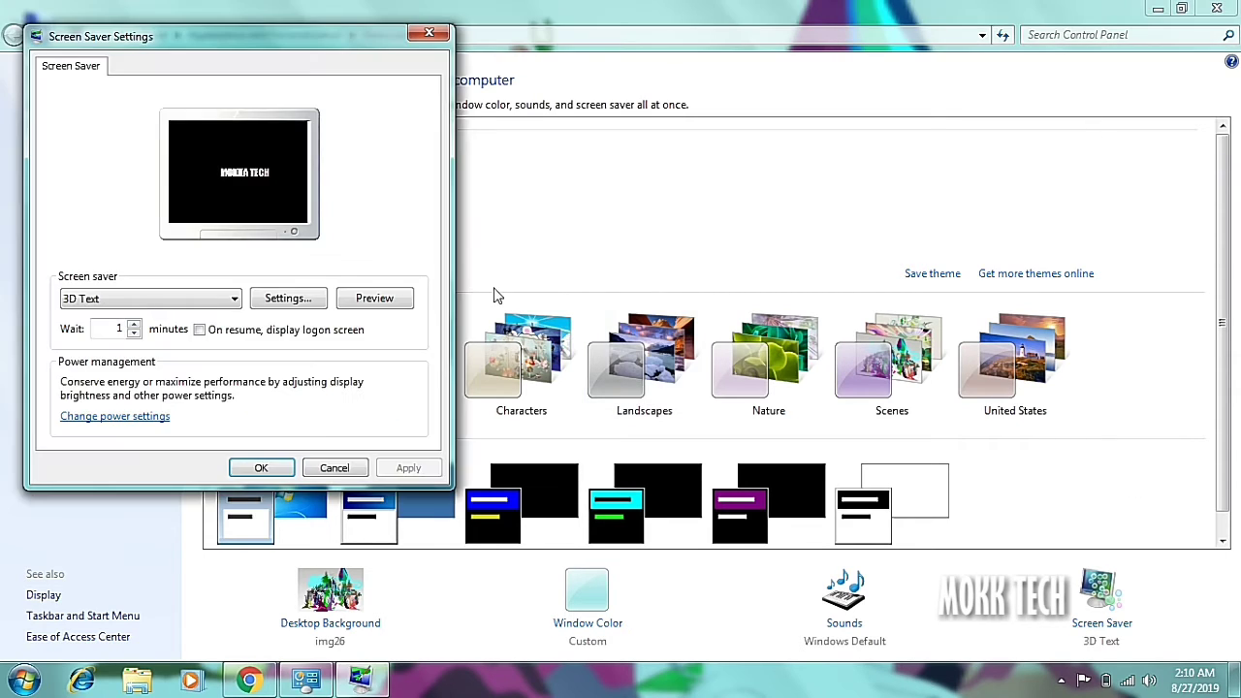
left_click(375, 298)
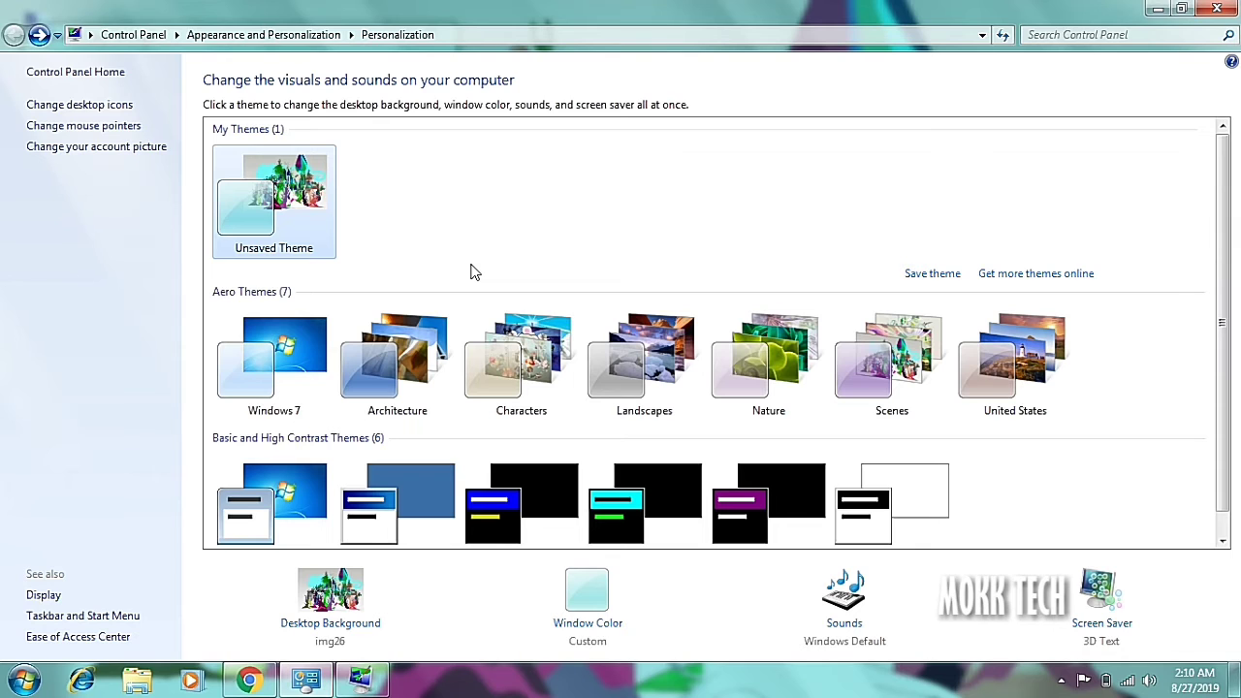
Reset the Link Select mouse pointer to its default and save the pointer settings
left_click(134, 135)
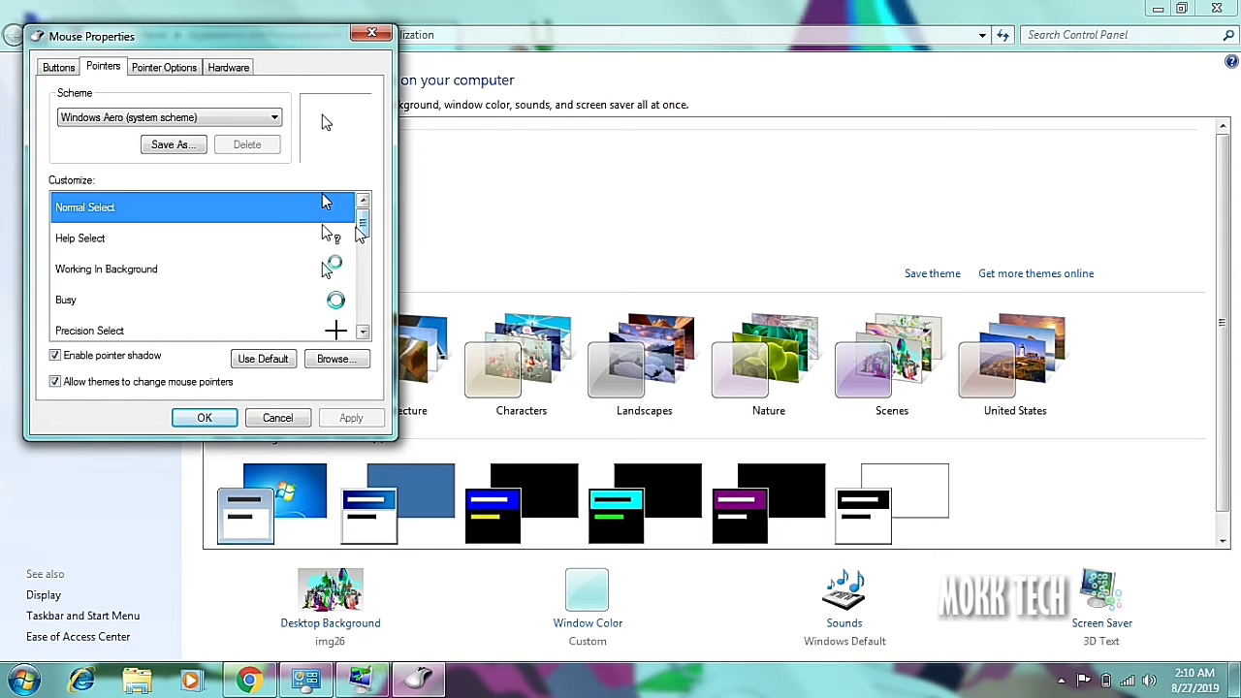
left_click_drag(360, 230, 363, 306)
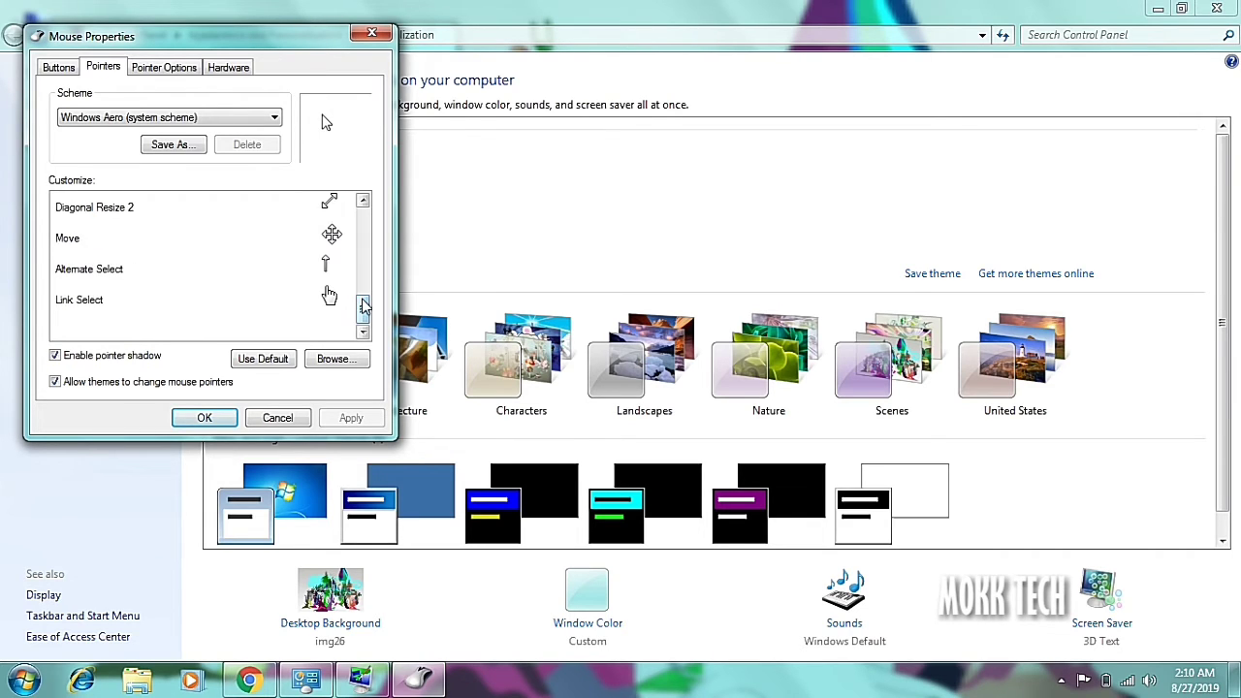
left_click(344, 308)
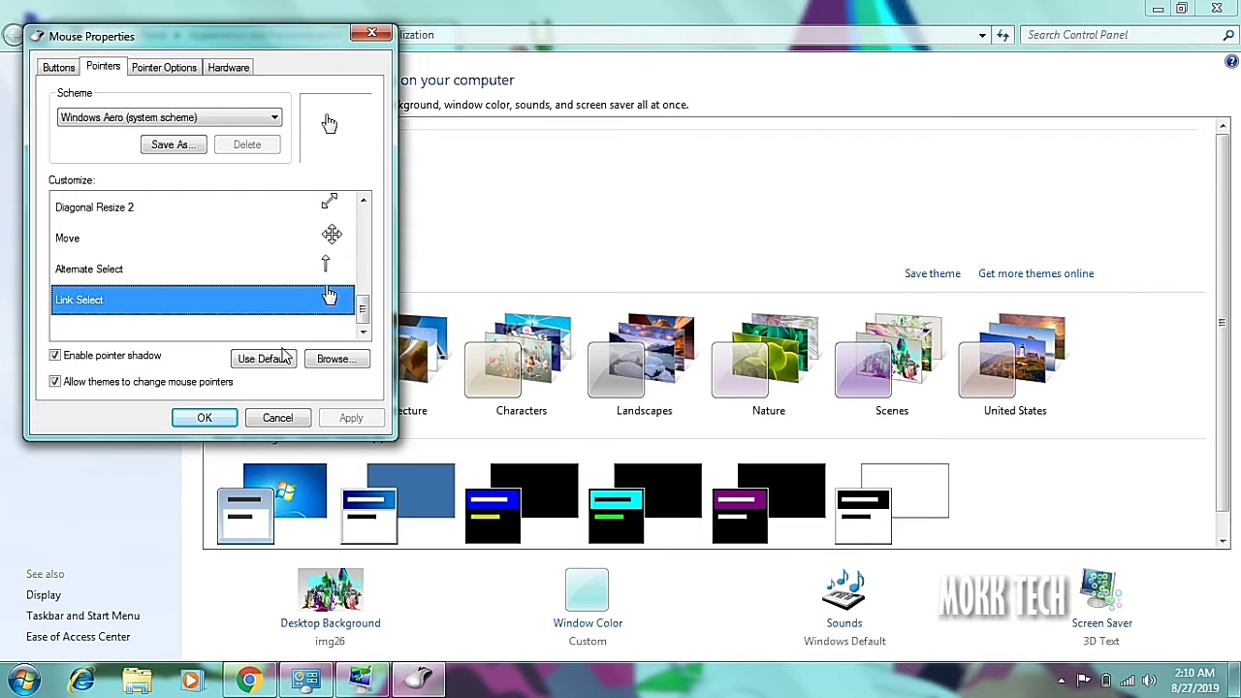
left_click(279, 360)
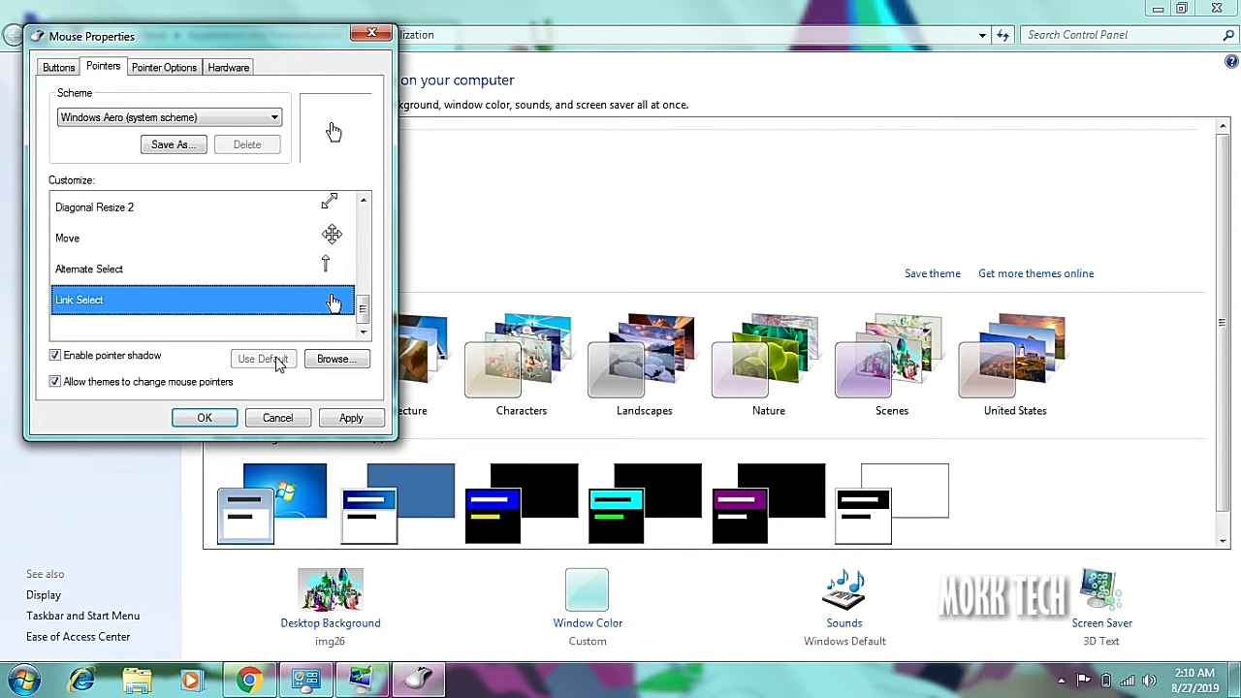
left_click(205, 418)
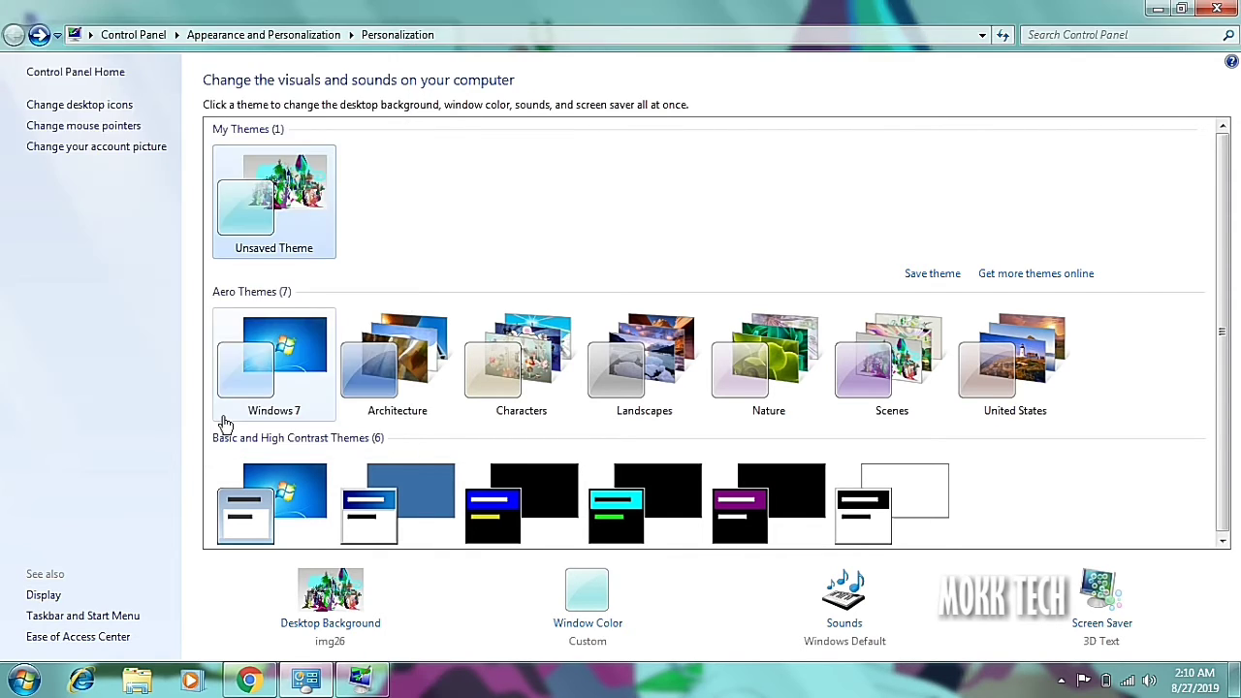
Change the account picture to the orange-framed window image, then close Personalization and confirm the Screen Saver Settings
left_click(101, 148)
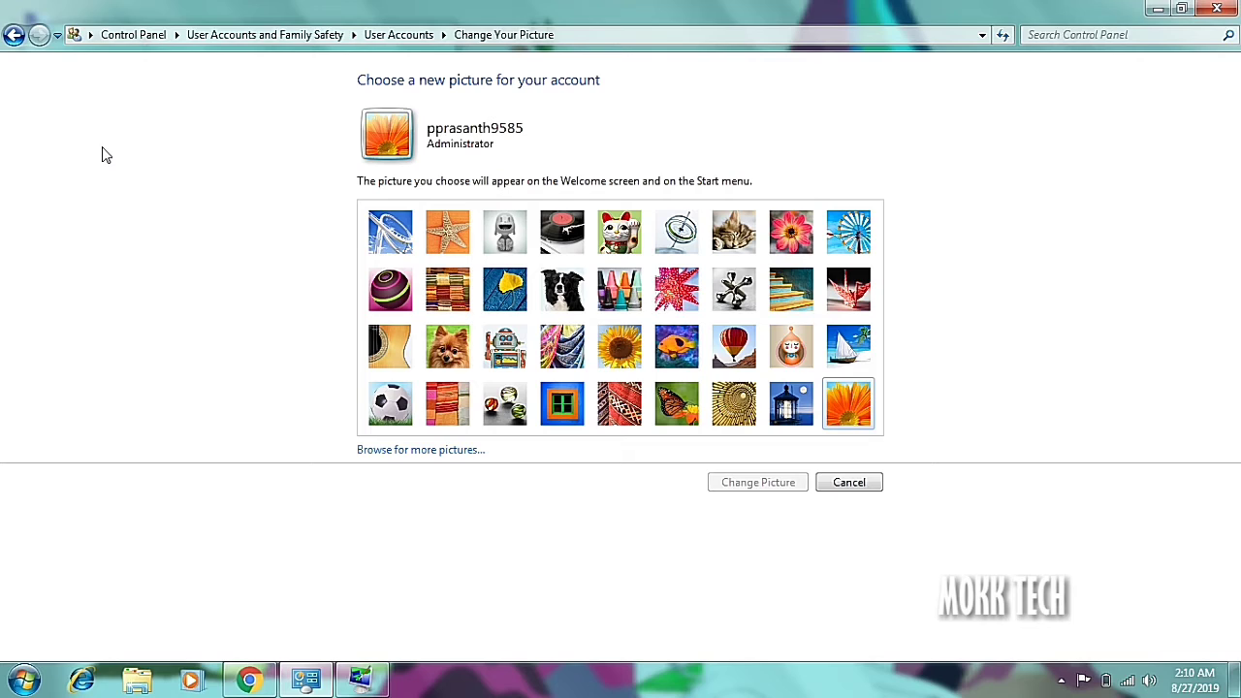
left_click(550, 412)
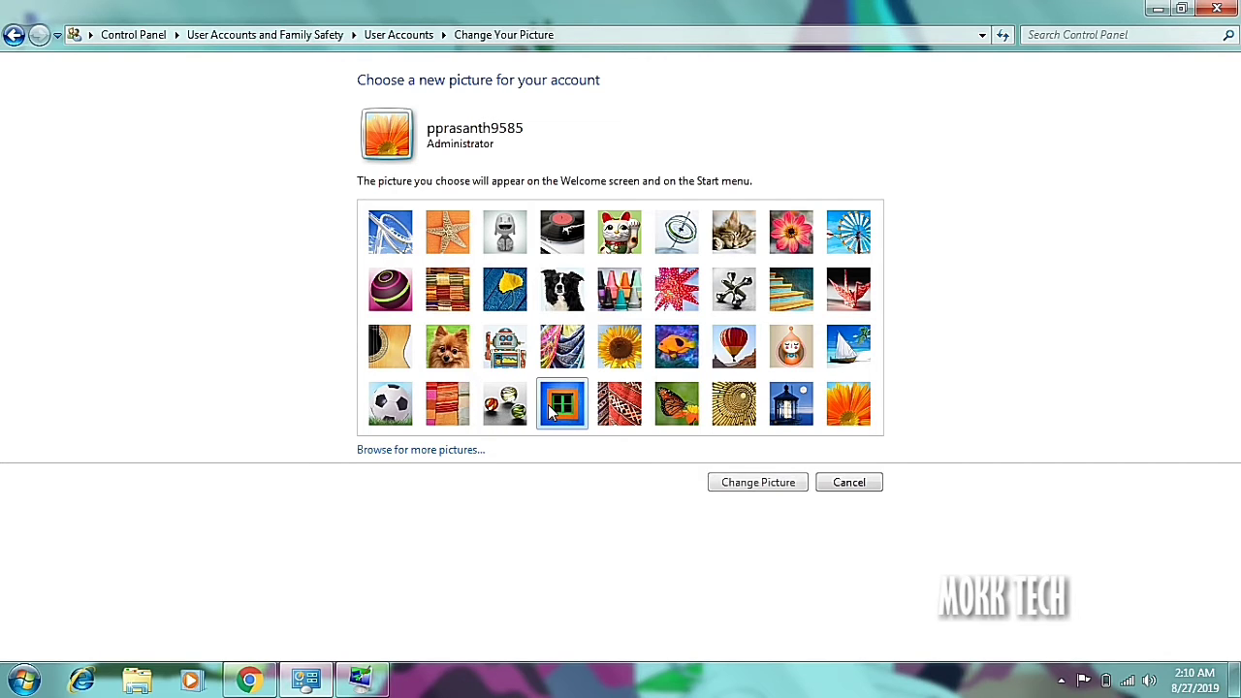
left_click(745, 484)
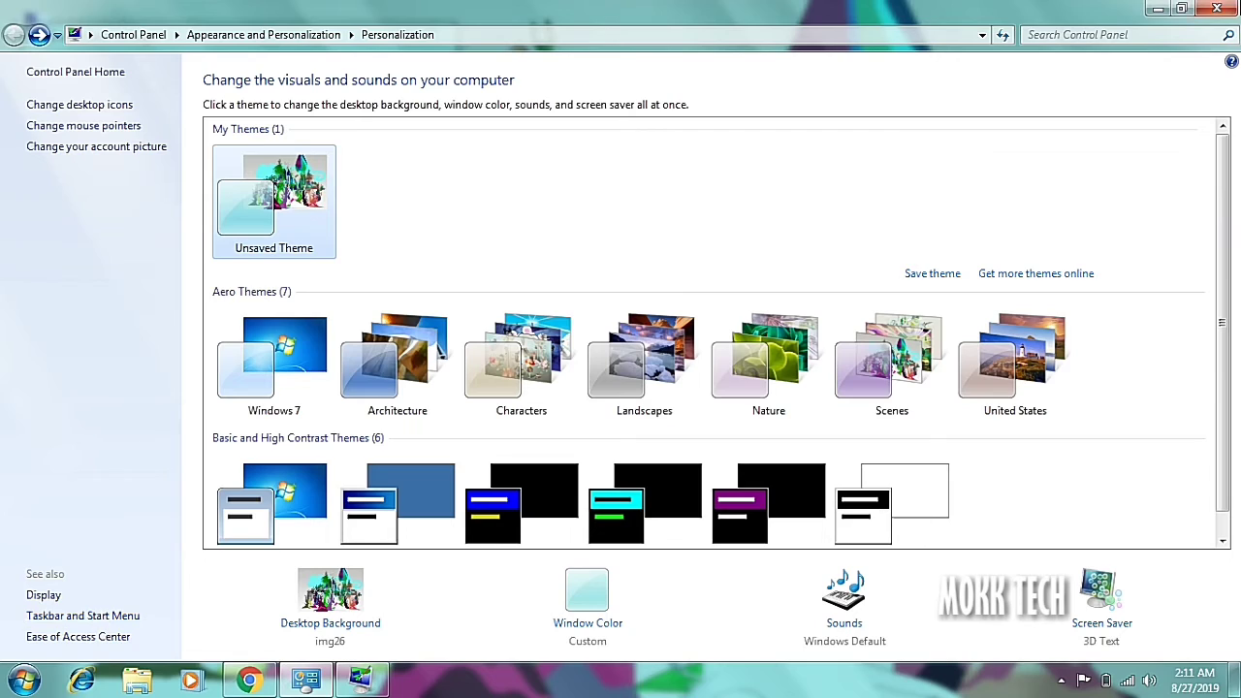
left_click(1217, 8)
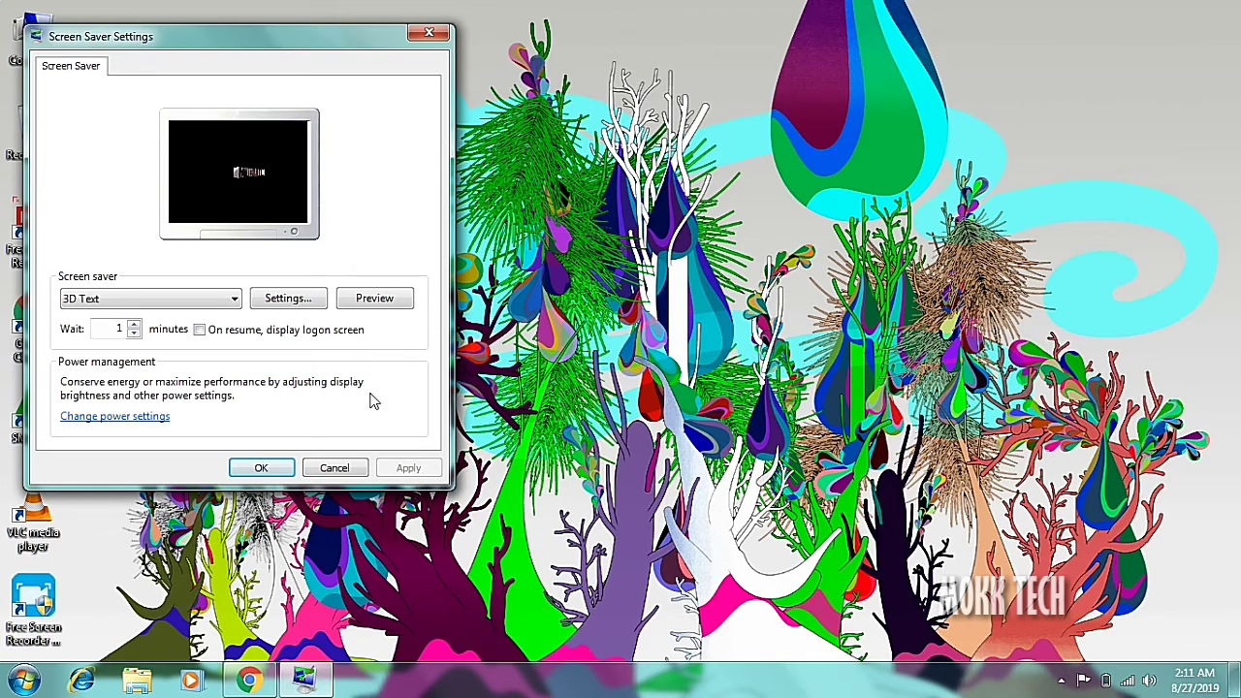
left_click(259, 467)
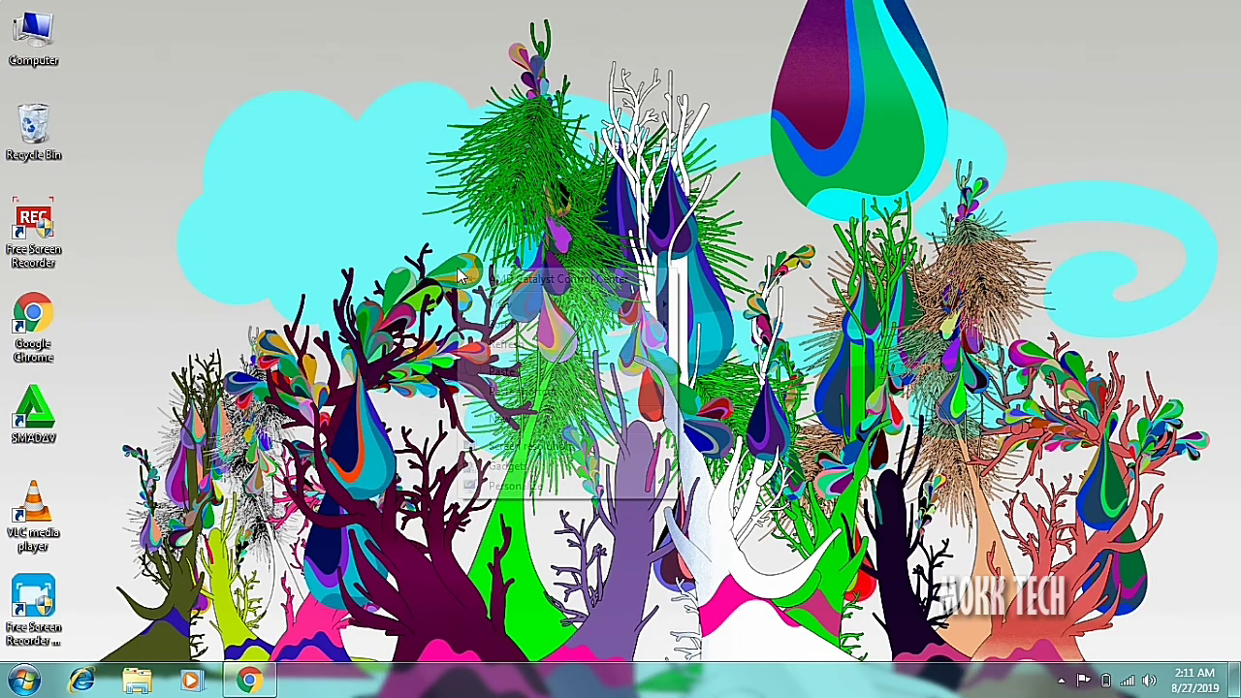
Open the desktop's screen resolution settings and change the display orientation to Portrait
right_click(455, 268)
left_click(520, 450)
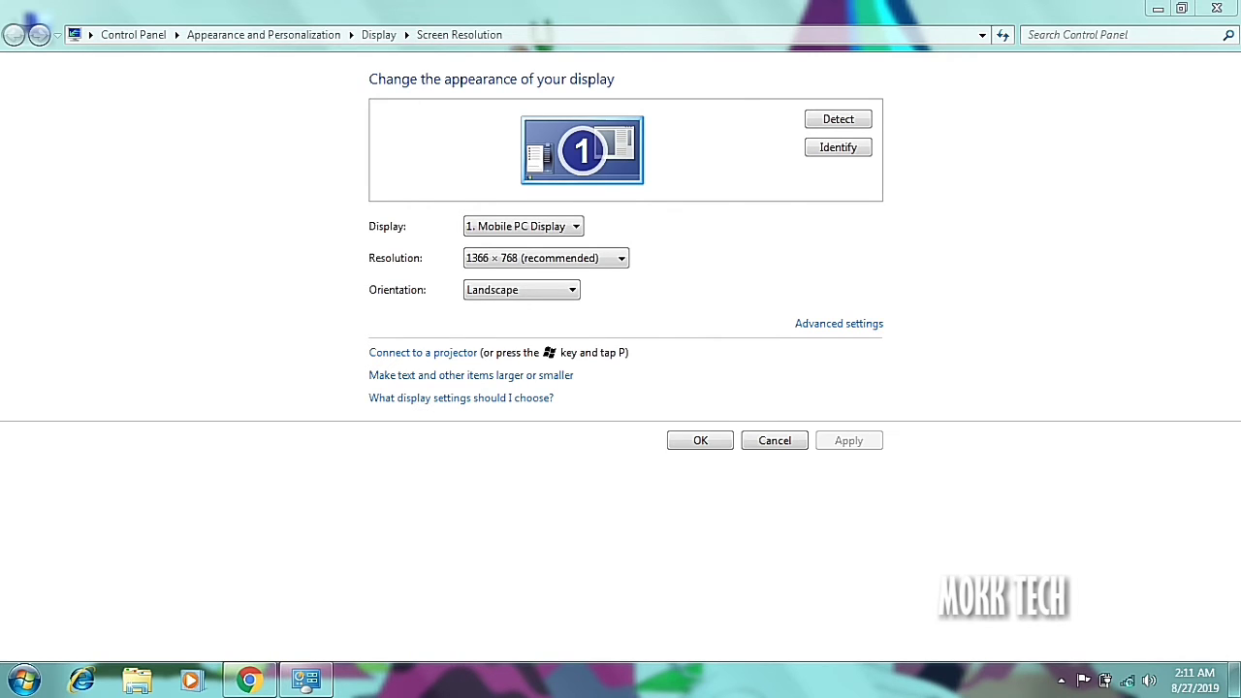
left_click(522, 290)
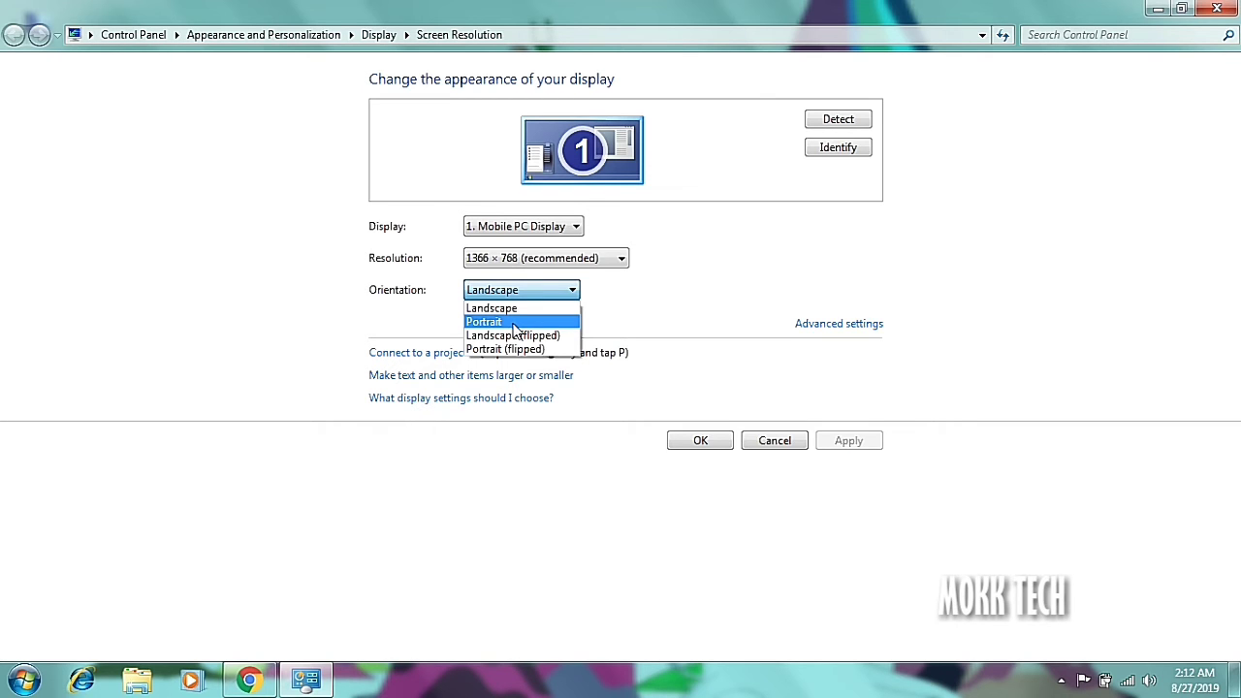
left_click(513, 324)
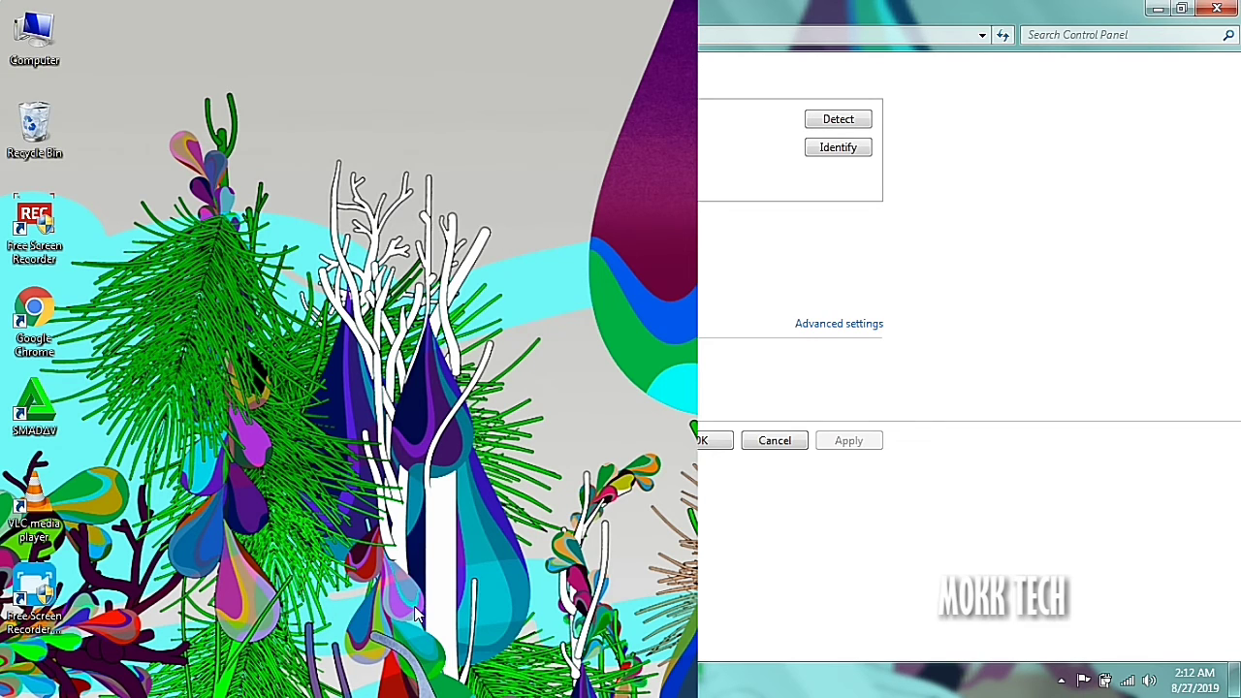
Reopen the screen resolution settings, apply the Landscape orientation and dismiss the display settings prompt
right_click(417, 663)
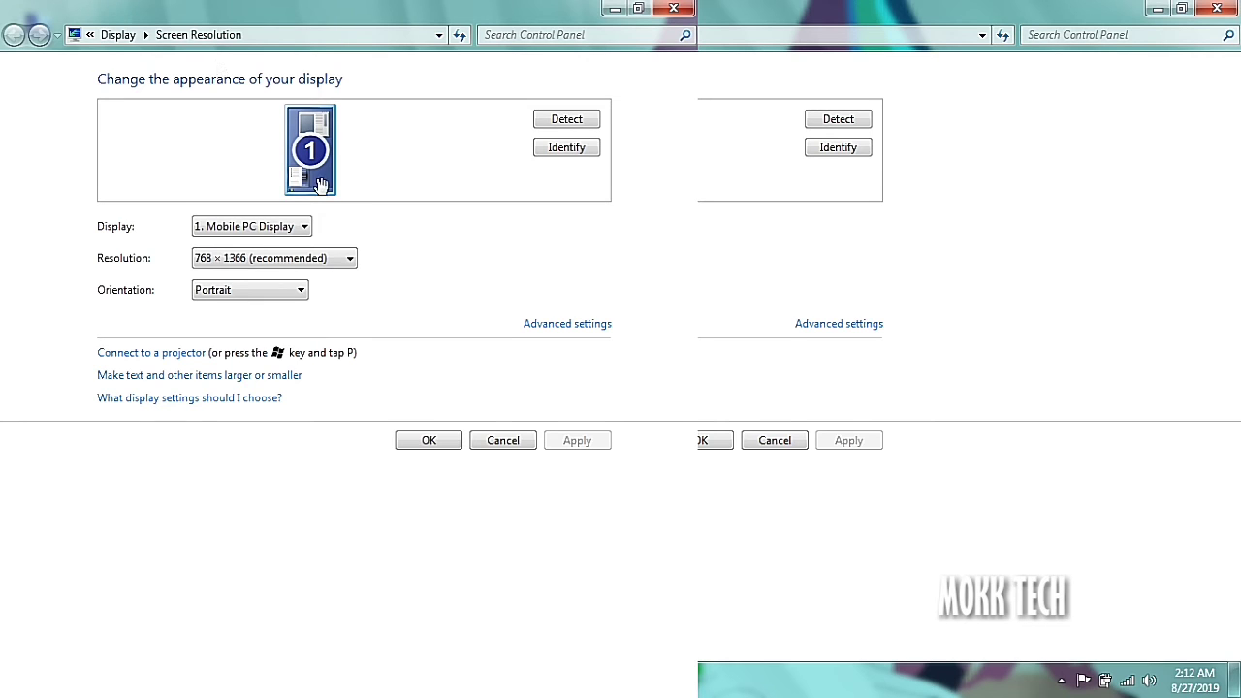
left_click(257, 296)
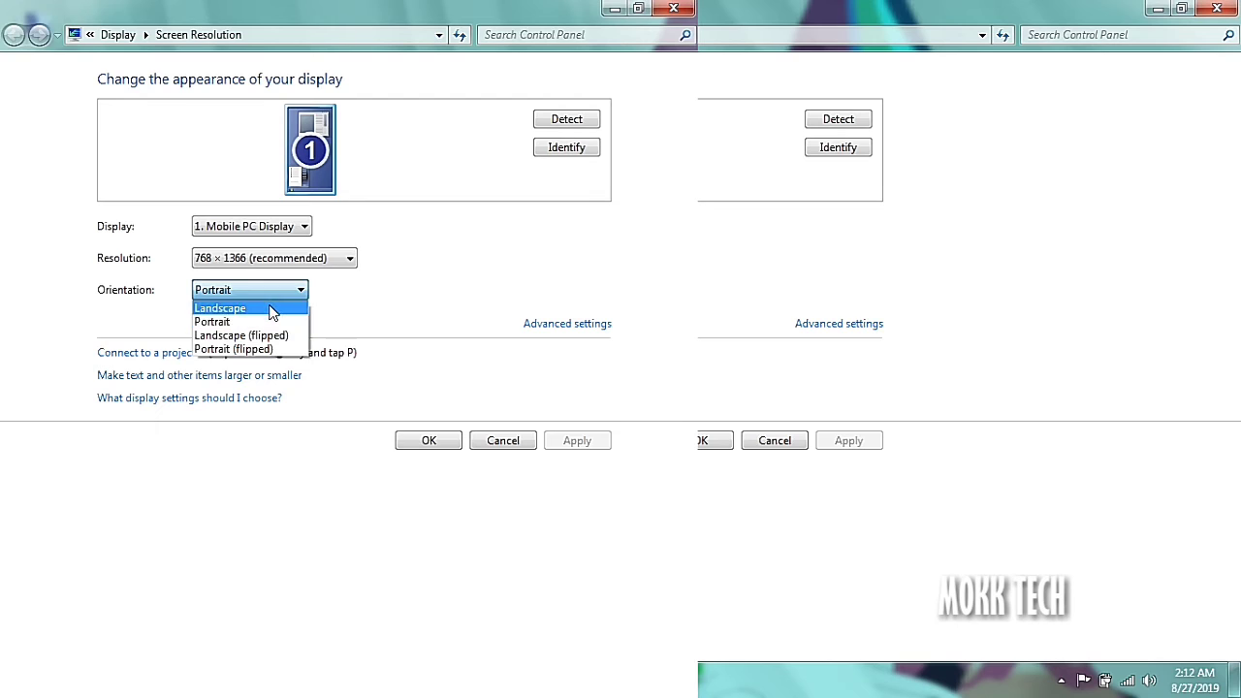
left_click(271, 309)
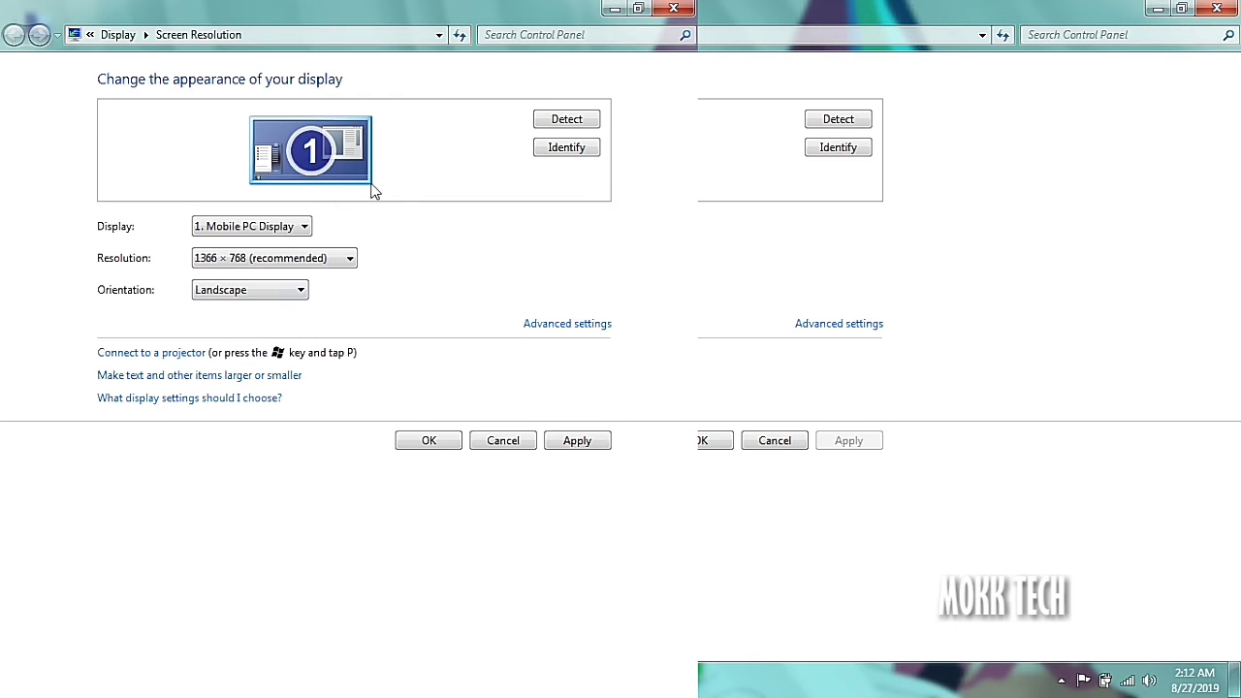
left_click(572, 440)
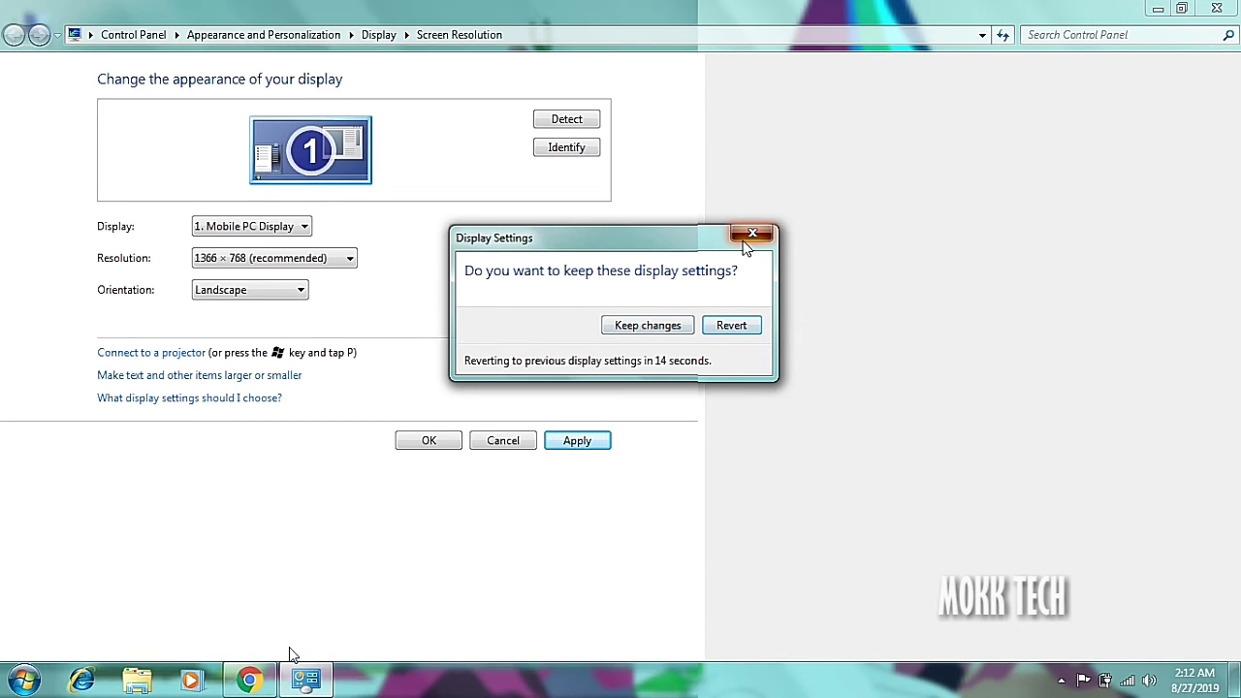
left_click(752, 234)
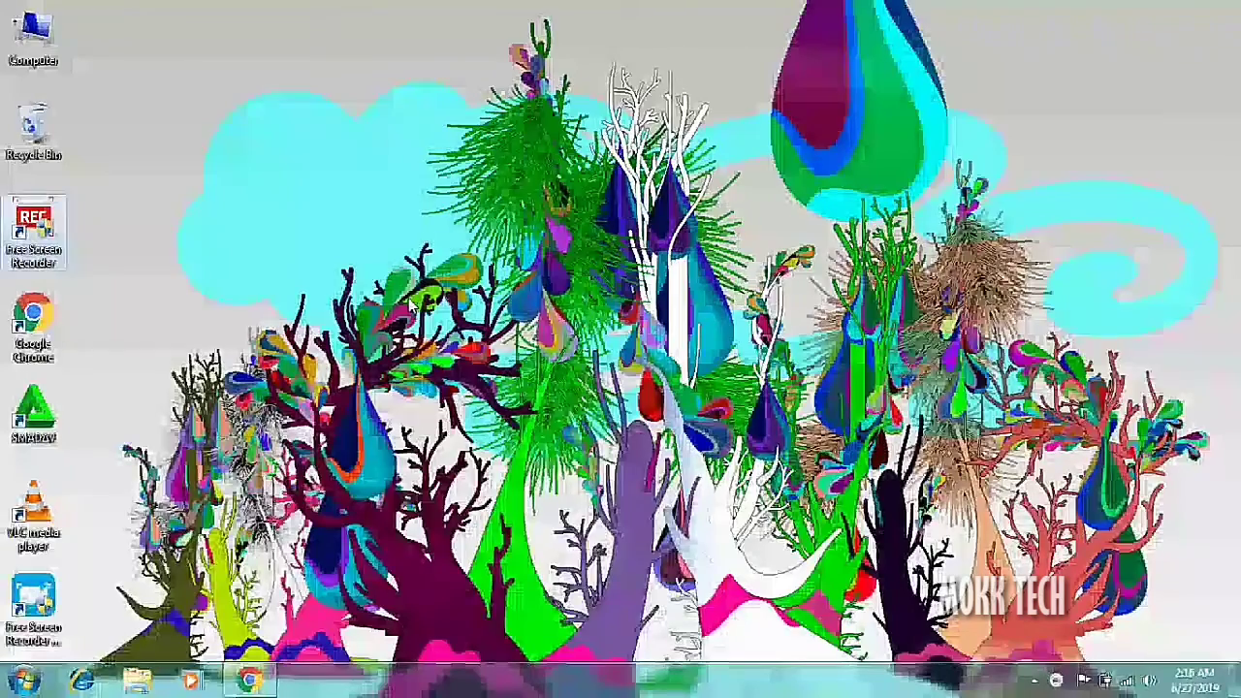
Open the desktop gadget gallery and add the Slide Show, Picture Puzzle and Clock gadgets
right_click(411, 303)
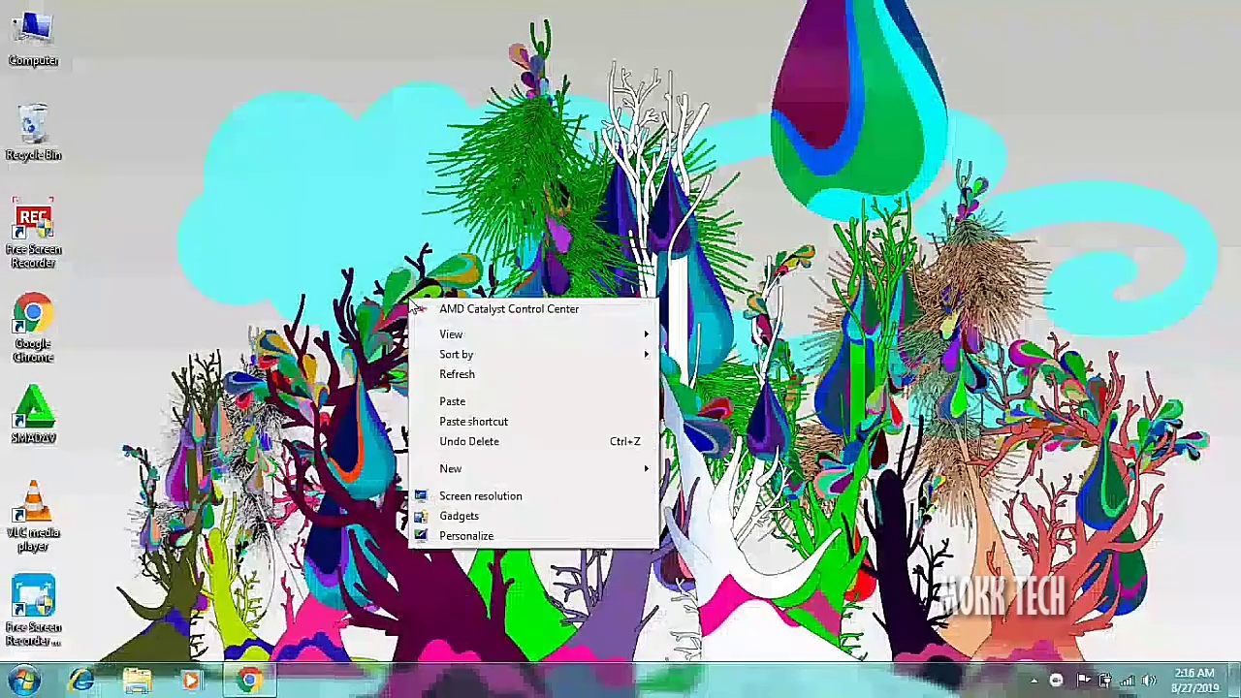
left_click(460, 515)
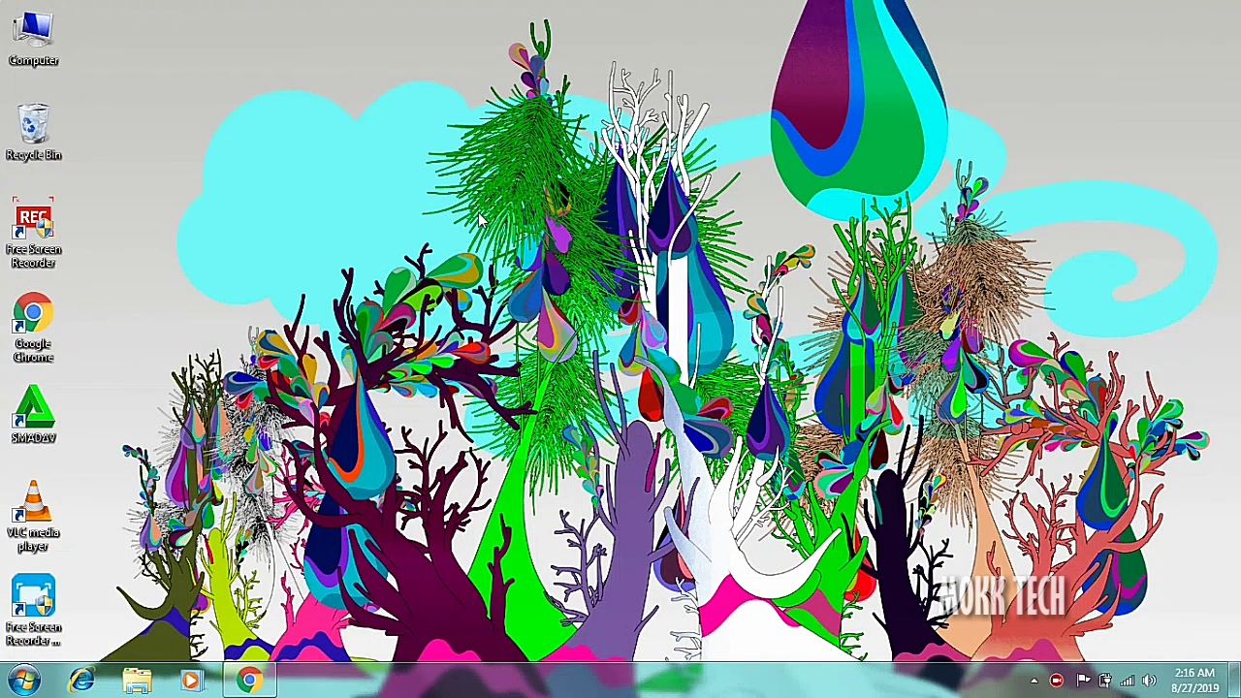
right_click(515, 357)
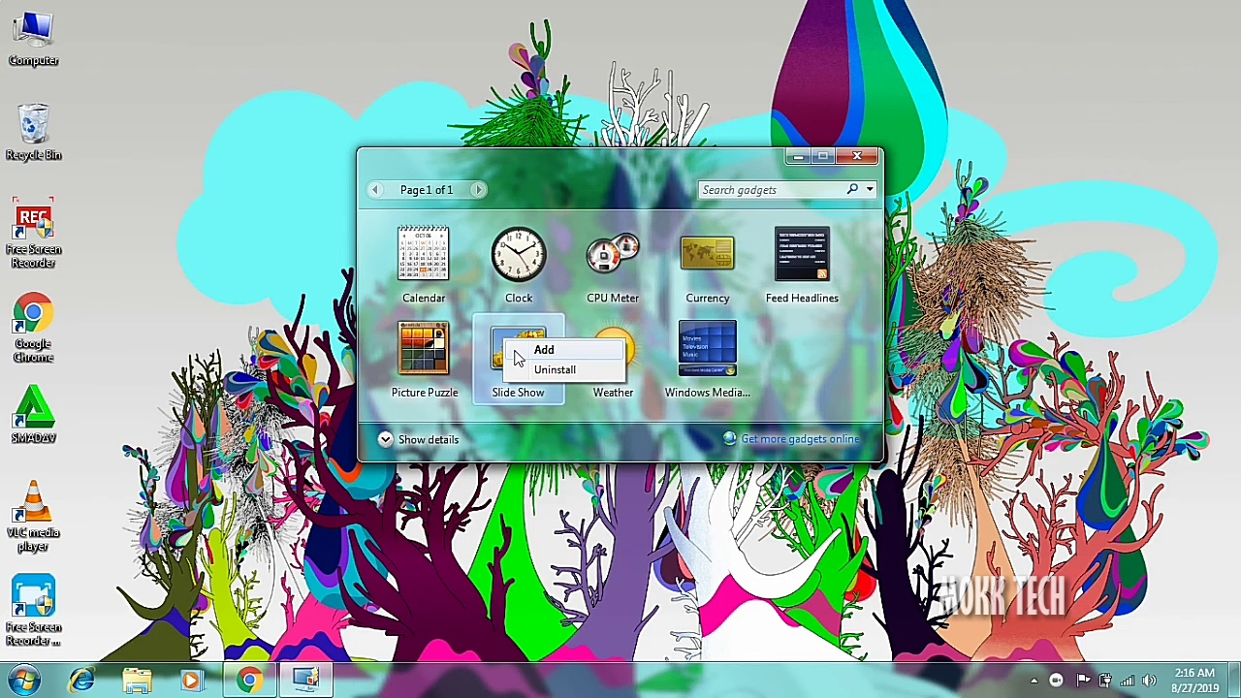
left_click(515, 355)
right_click(515, 271)
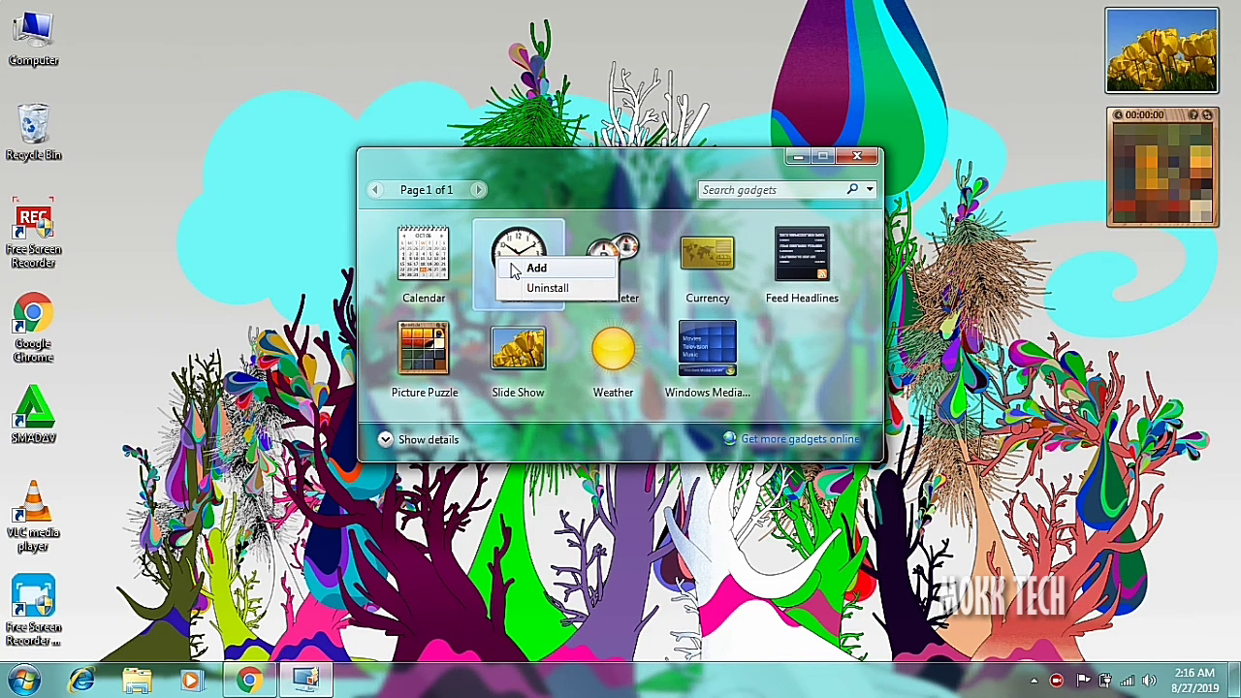
left_click(533, 269)
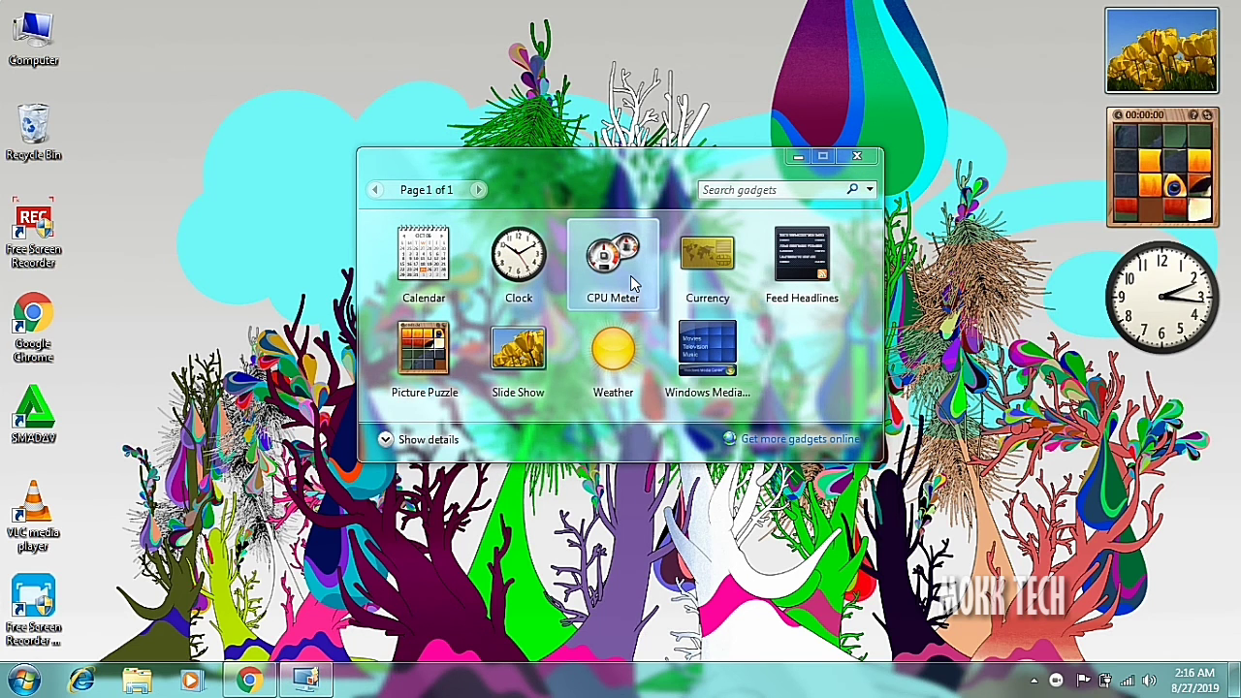
Add the CPU Meter and Calendar gadgets to the desktop and close the gadget gallery
double_click(630, 275)
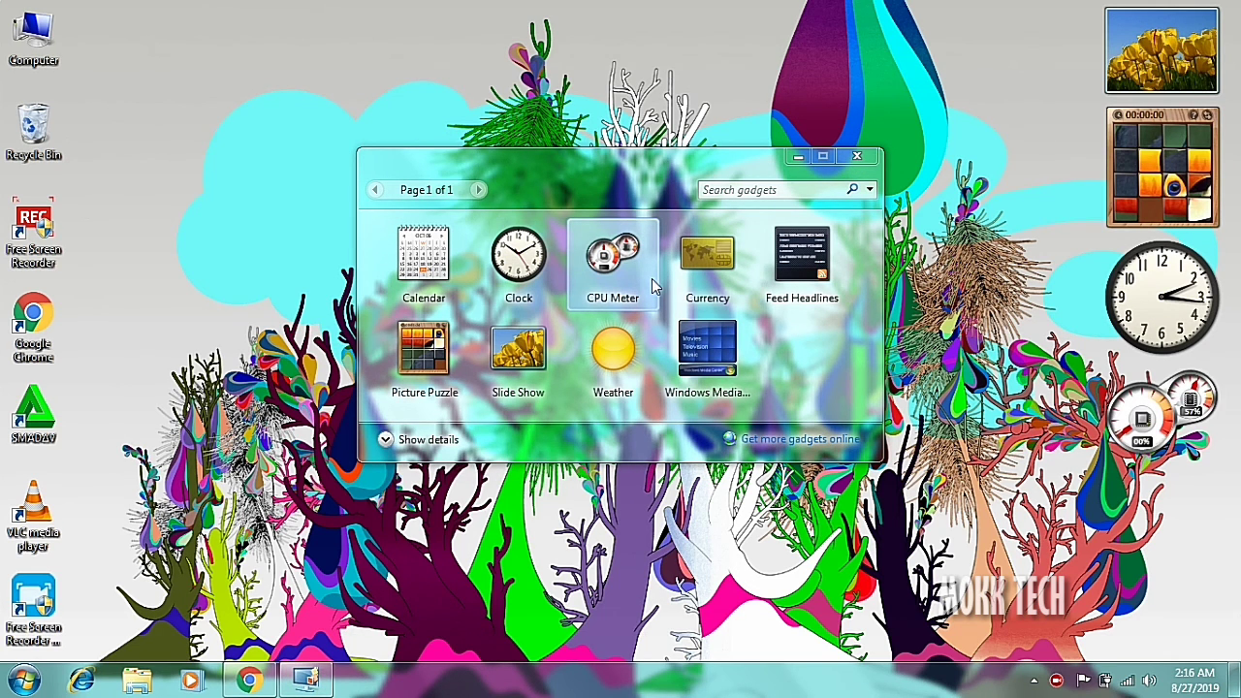
right_click(449, 293)
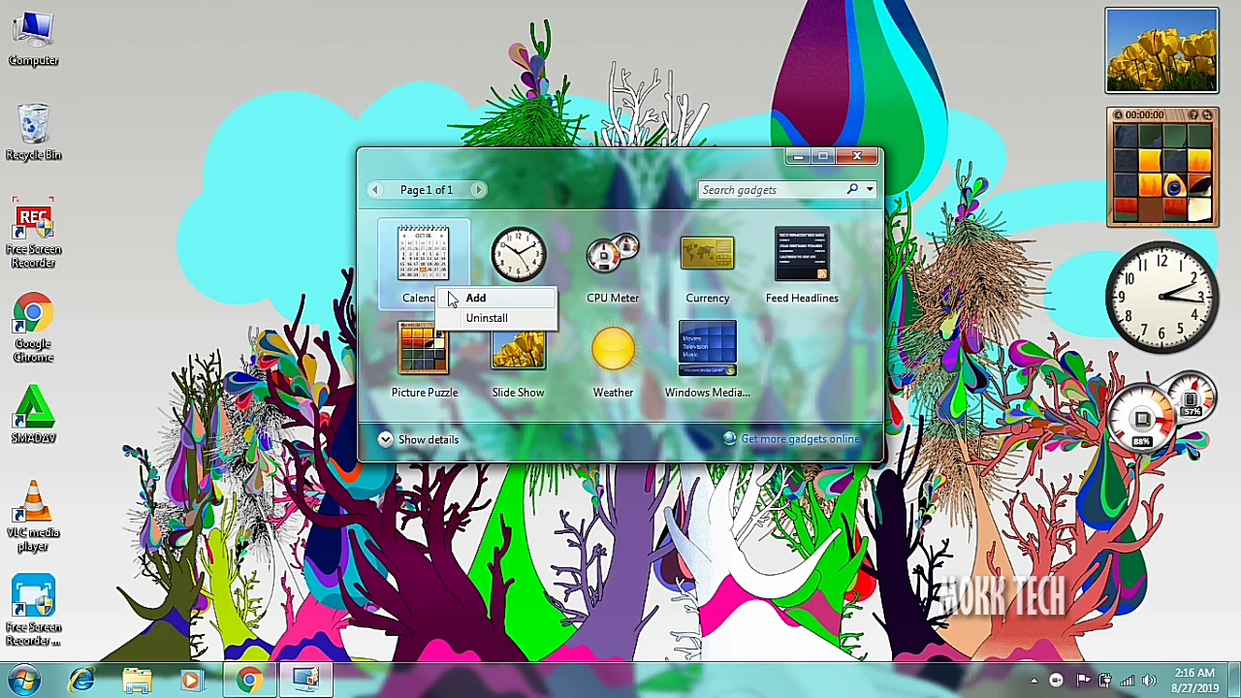
left_click(465, 297)
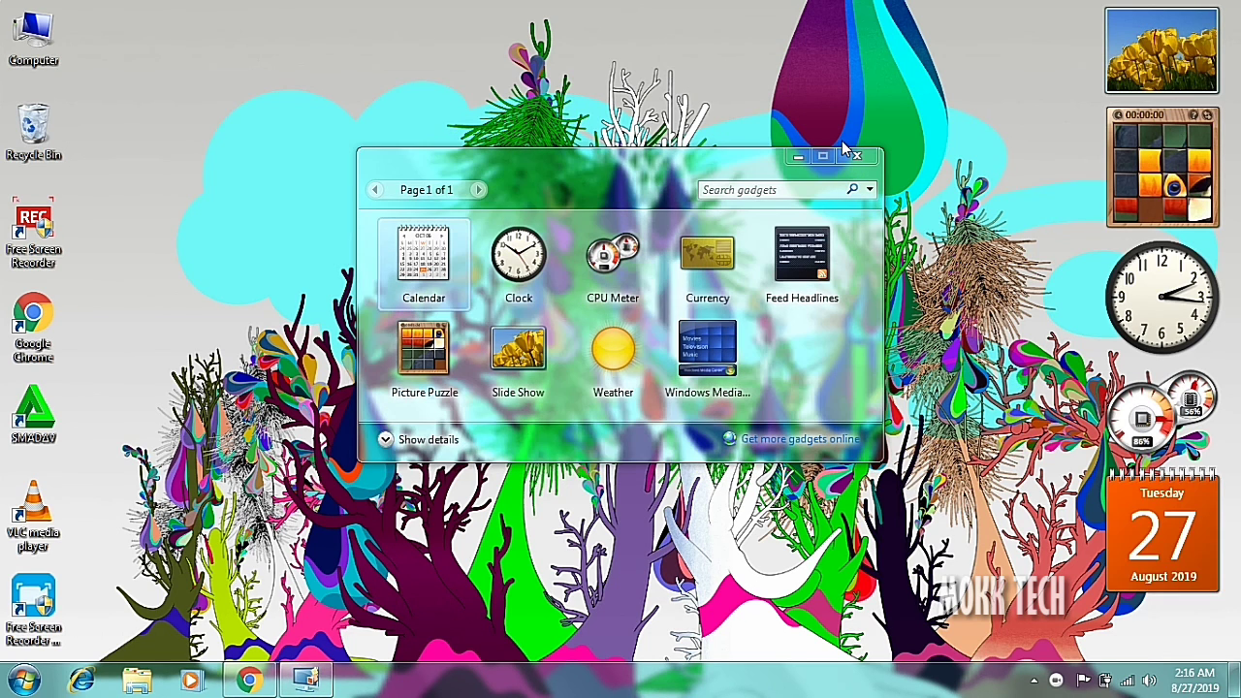
left_click(856, 155)
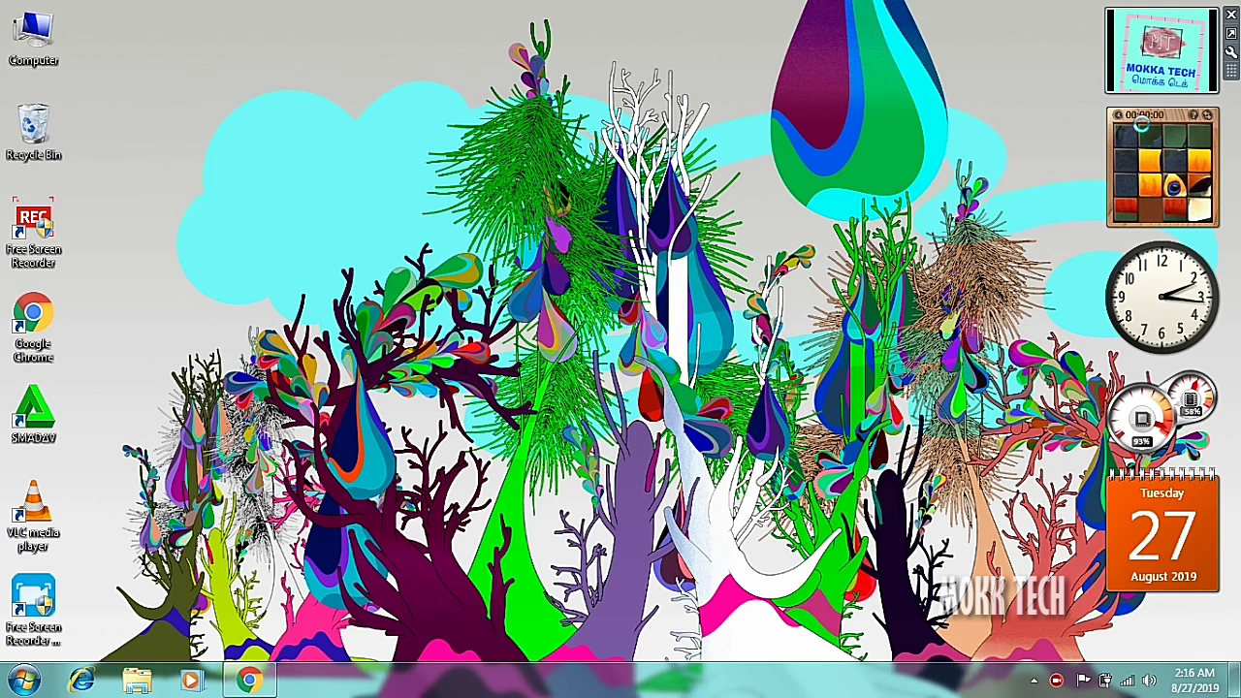
Slide the tiles in the Picture Puzzle gadget to rearrange the toucan picture
left_click(1148, 176)
left_click(1175, 164)
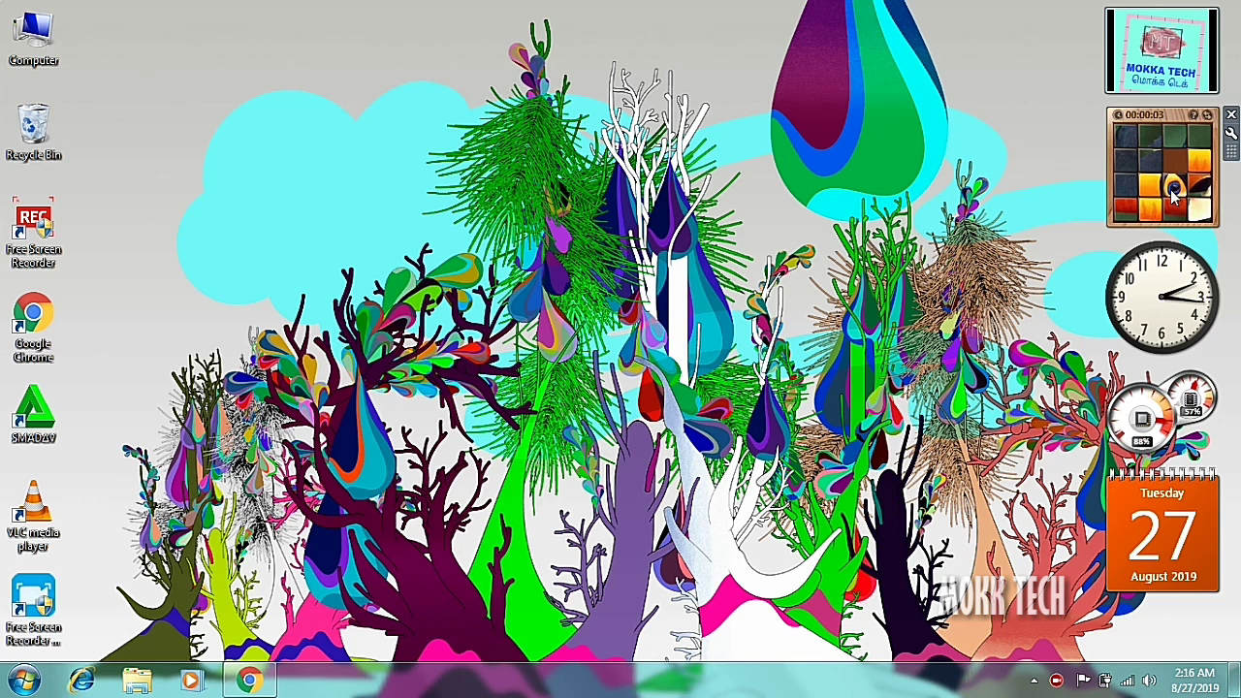
left_click(1174, 187)
left_click(1198, 186)
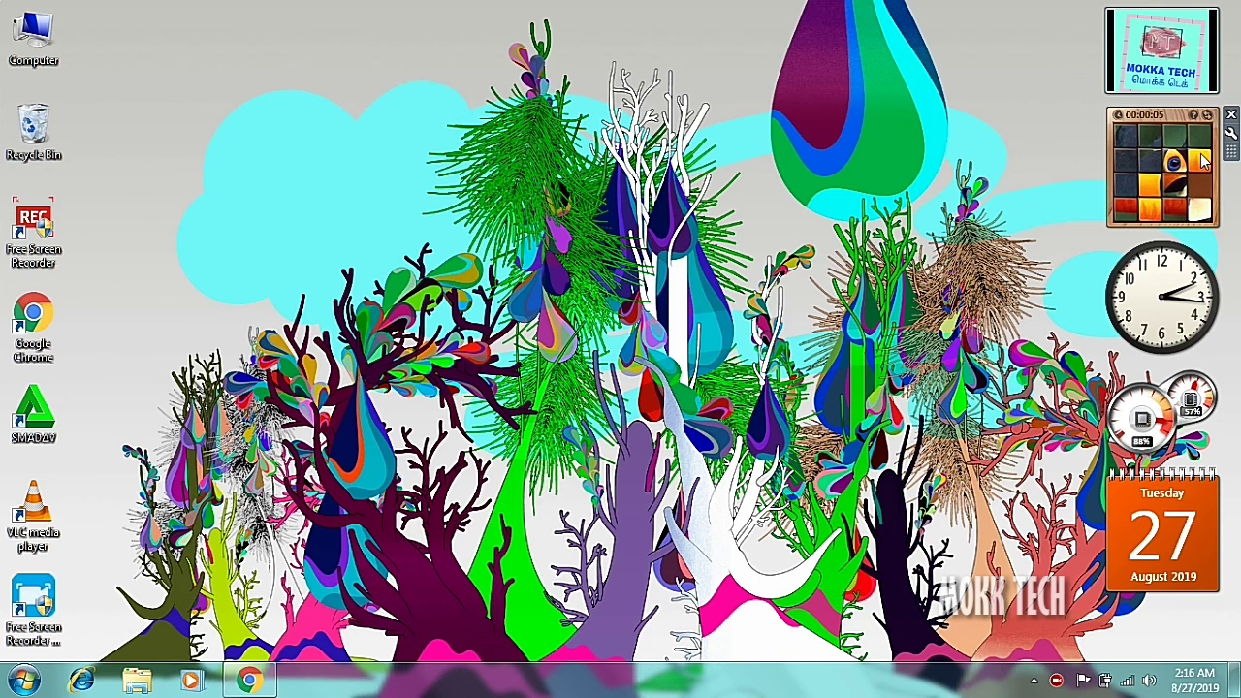
left_click(1198, 165)
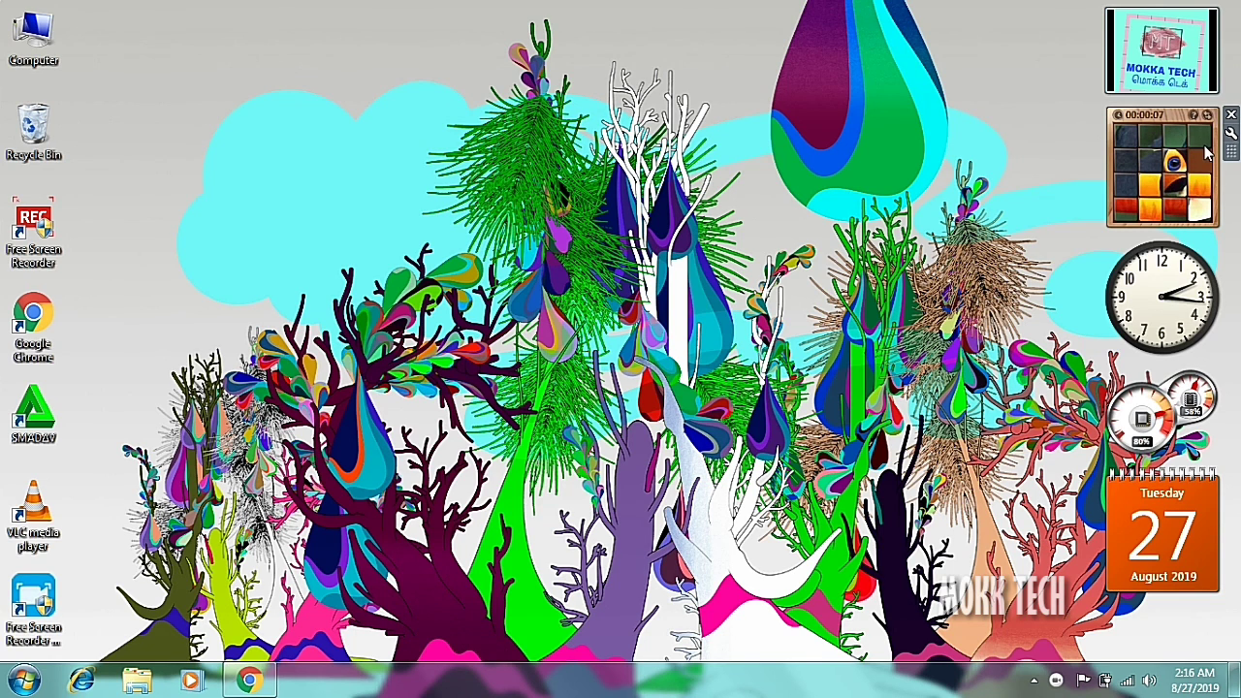
left_click(1200, 152)
left_click(1175, 135)
left_click(1156, 136)
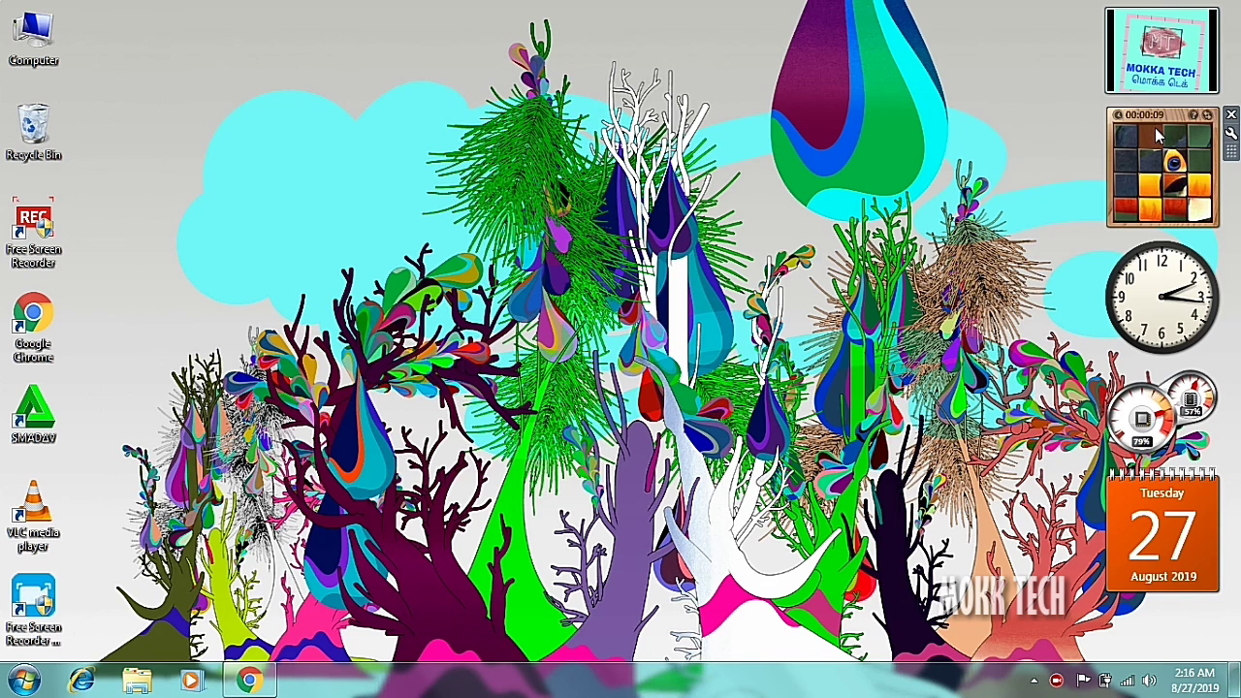
left_click(1151, 161)
left_click(1175, 160)
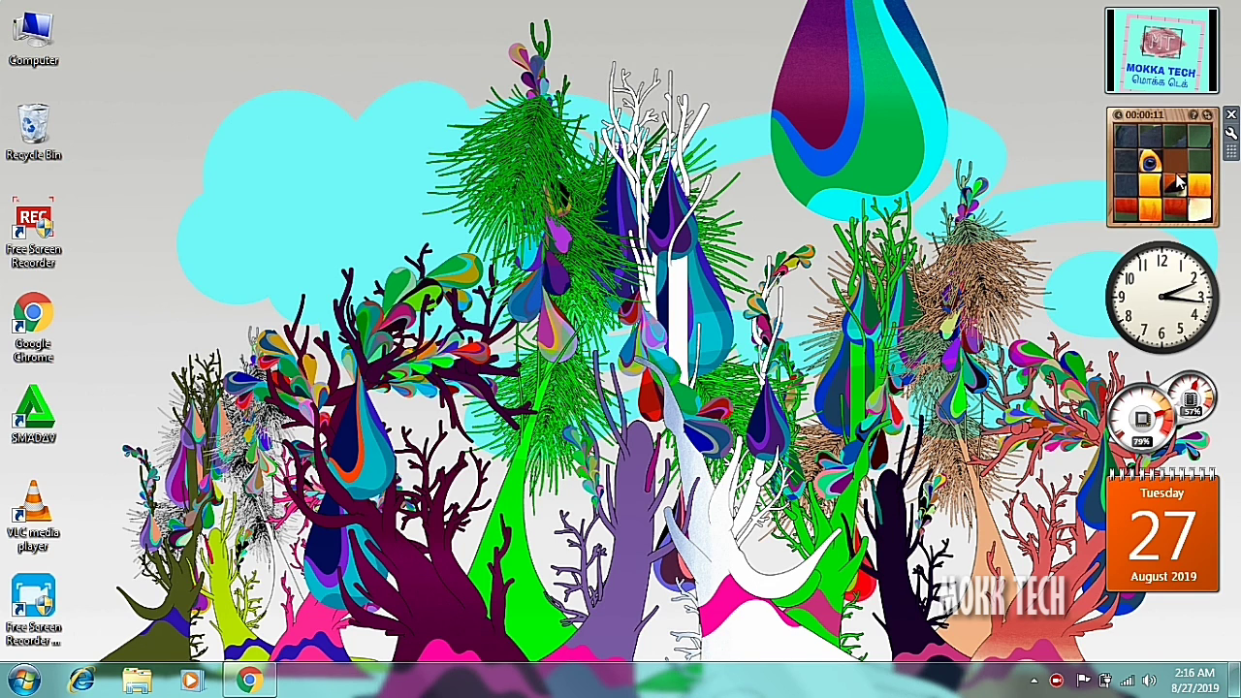
left_click(1175, 187)
left_click(1156, 187)
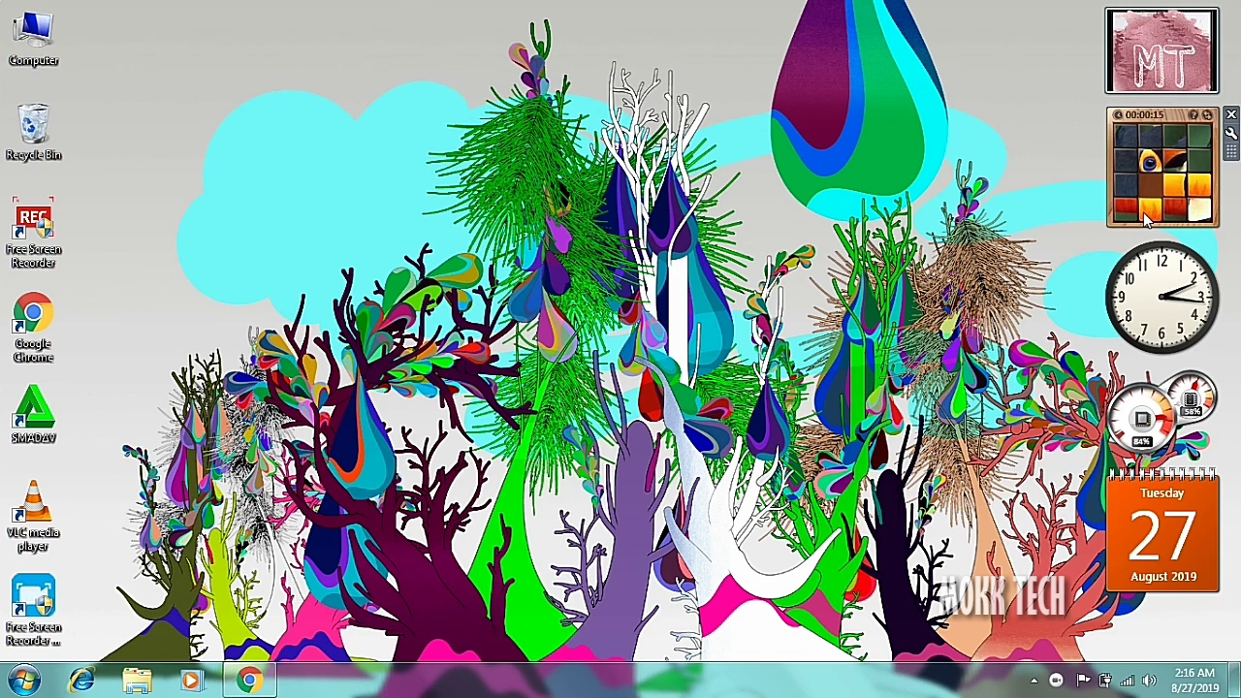
left_click(1142, 210)
left_click(1127, 208)
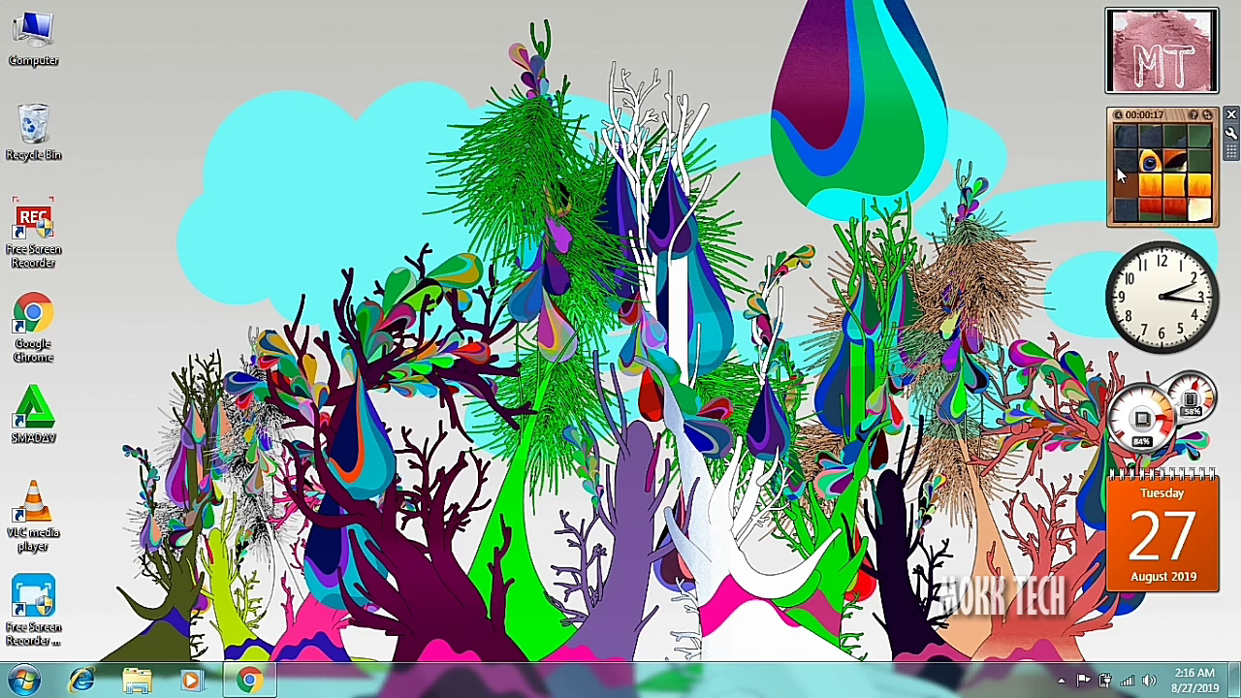
left_click(1122, 168)
left_click(1122, 144)
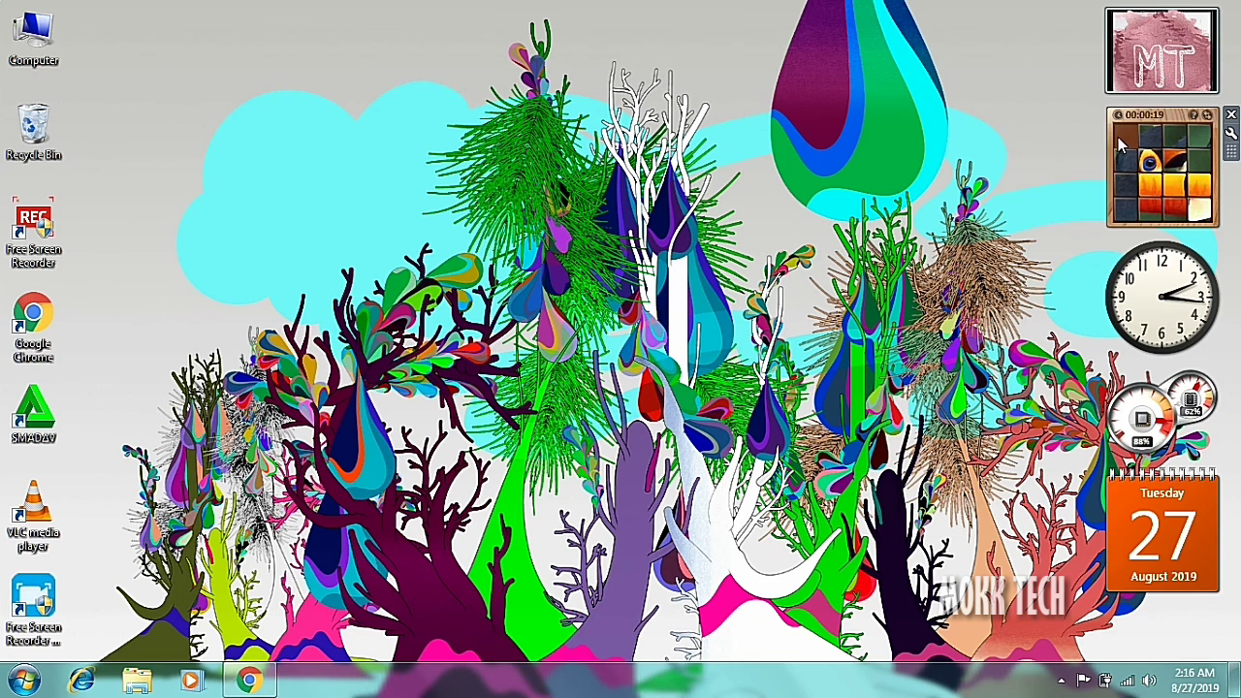
mouse_move(1150, 283)
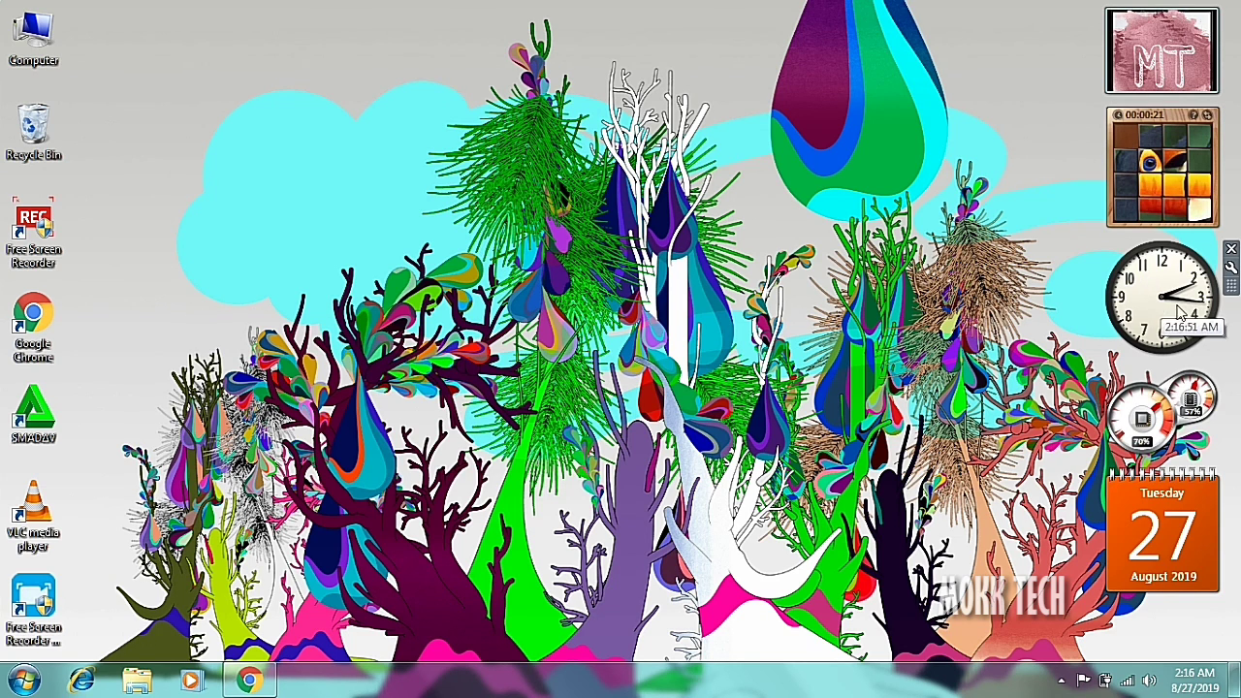
mouse_move(1146, 441)
mouse_move(1178, 554)
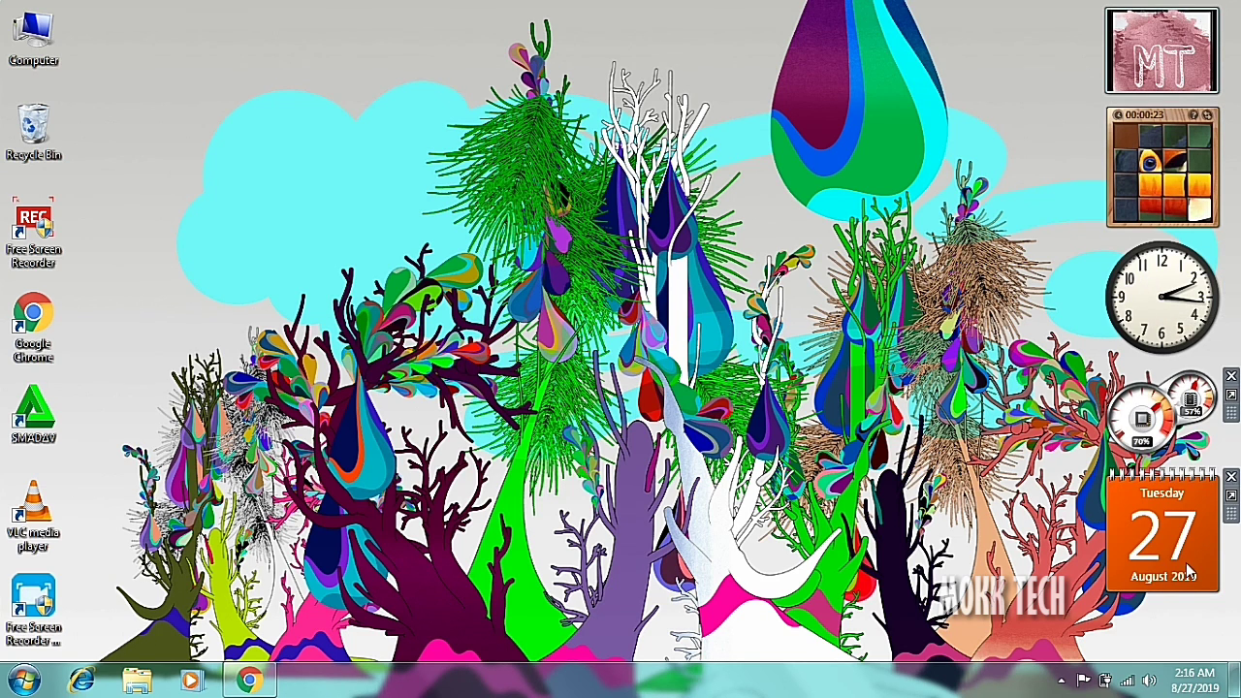